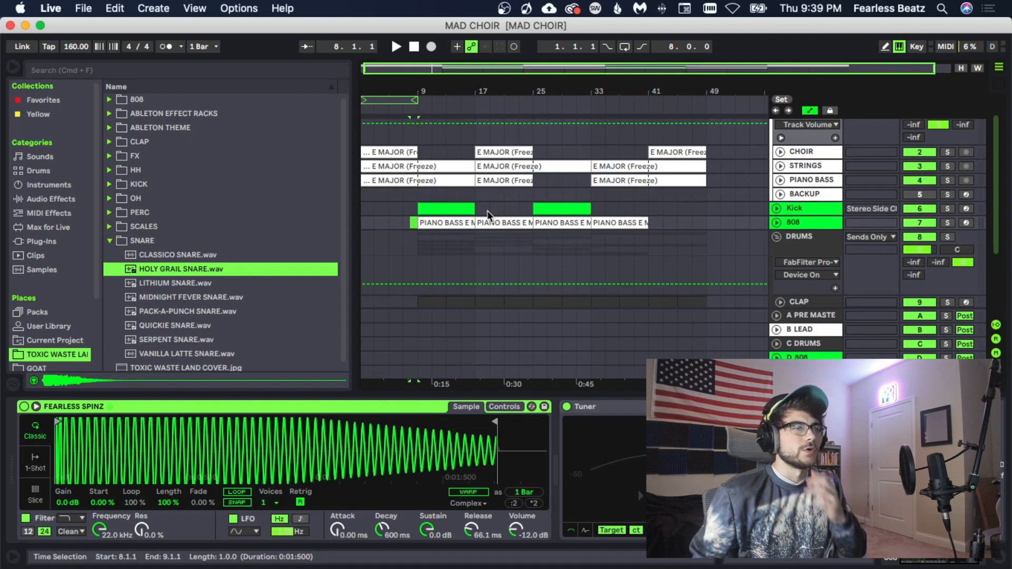
# - Look through the arrangement's lead, kick, 808 and drum tracks around the first drop
pyautogui.scroll(-2, 466, 162)
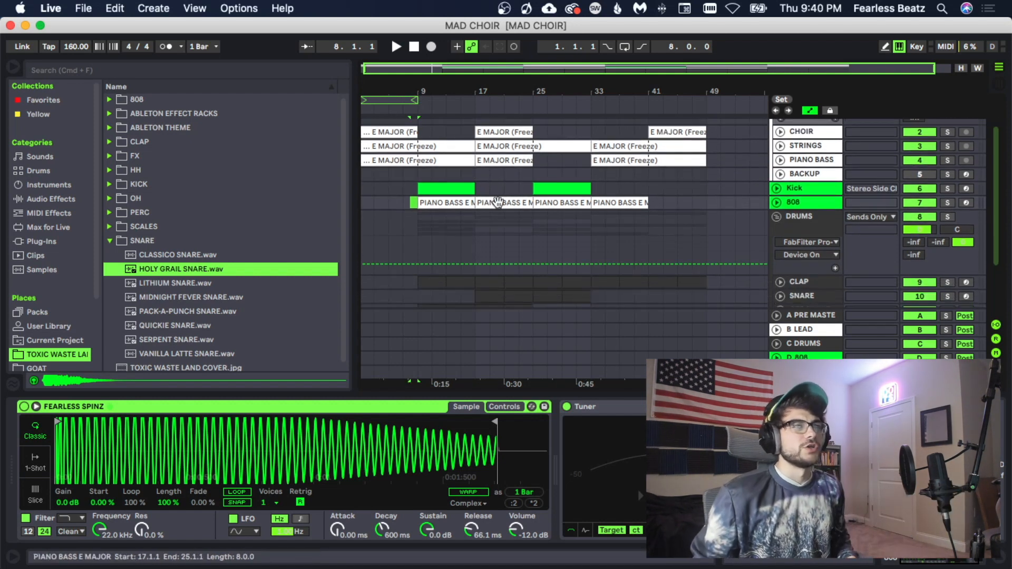
pyautogui.scroll(4, 498, 205)
pyautogui.scroll(-2, 537, 196)
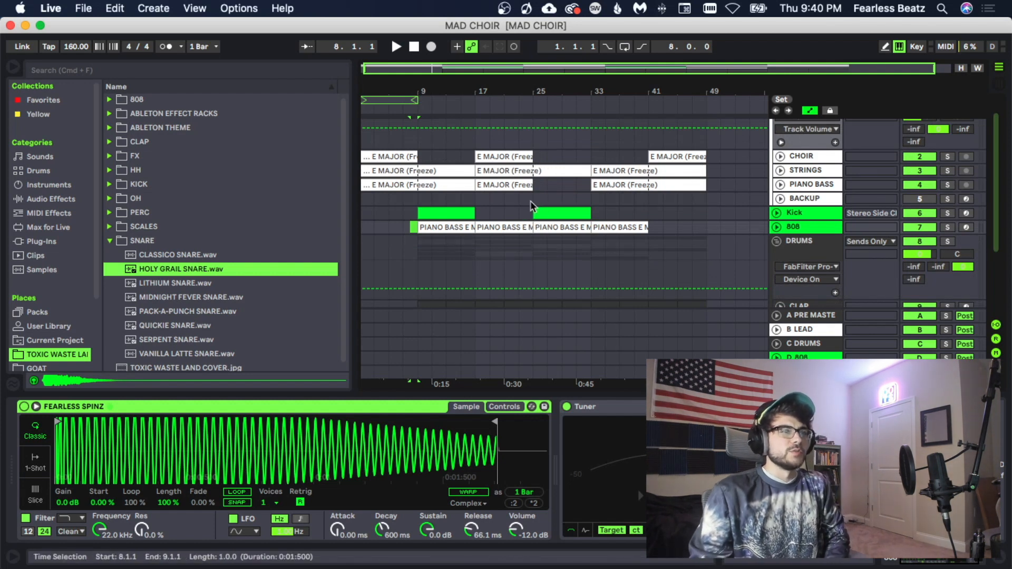
pyautogui.scroll(-4, 531, 229)
pyautogui.scroll(-2, 537, 294)
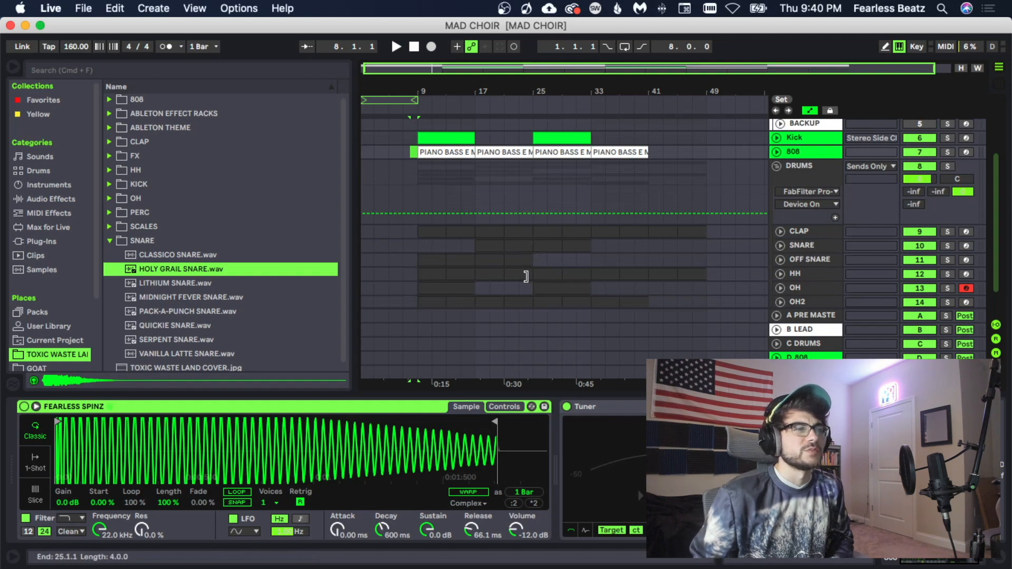
pyautogui.scroll(7, 528, 227)
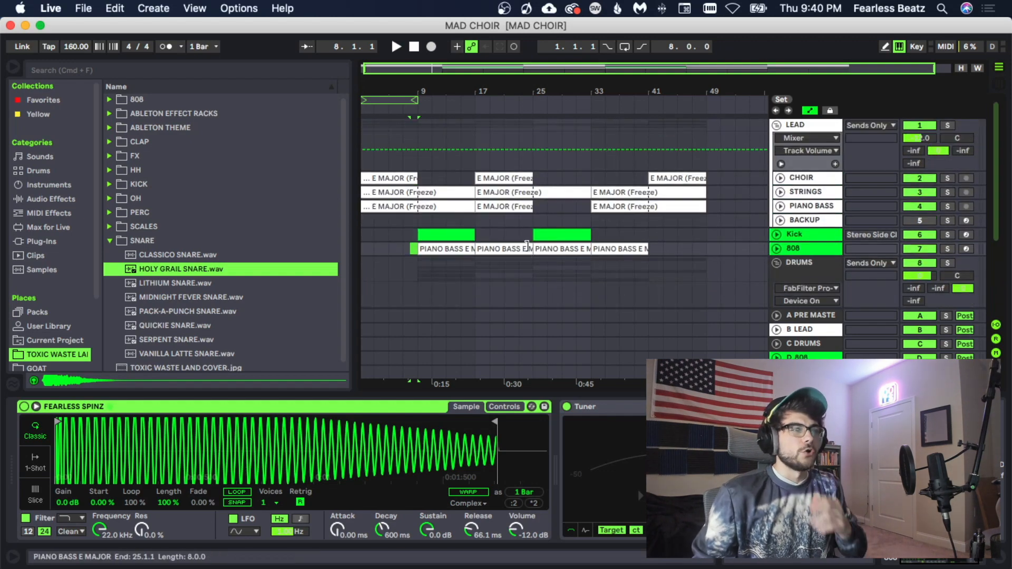
pyautogui.click(403, 249)
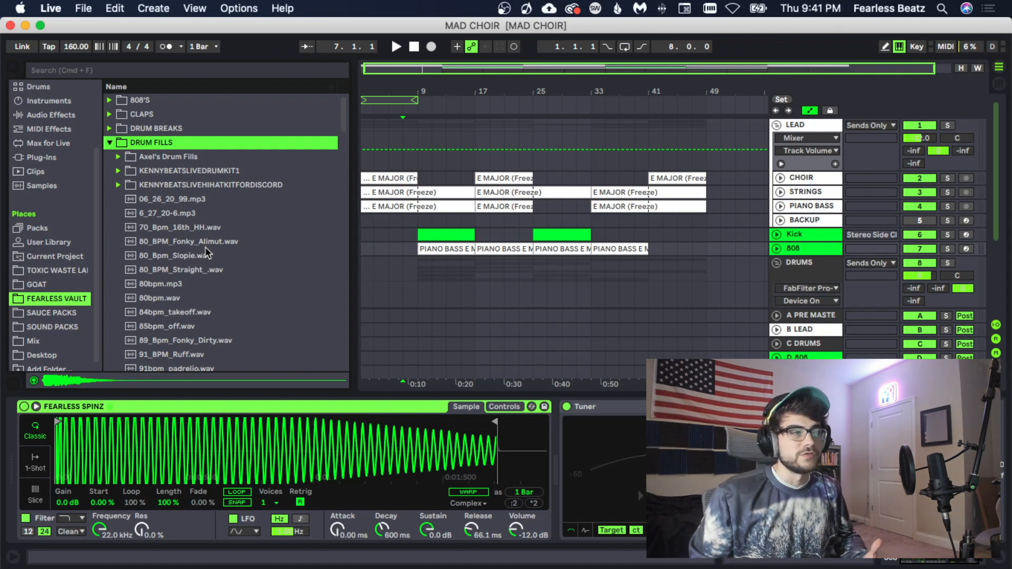
# - Audition the 80 BPM samples in the DRUM FILLS folder, including 80_Bpm_Slopie.wav and 80bpm.mp3
pyautogui.scroll(-3, 210, 261)
pyautogui.scroll(3, 228, 273)
pyautogui.scroll(-2, 205, 266)
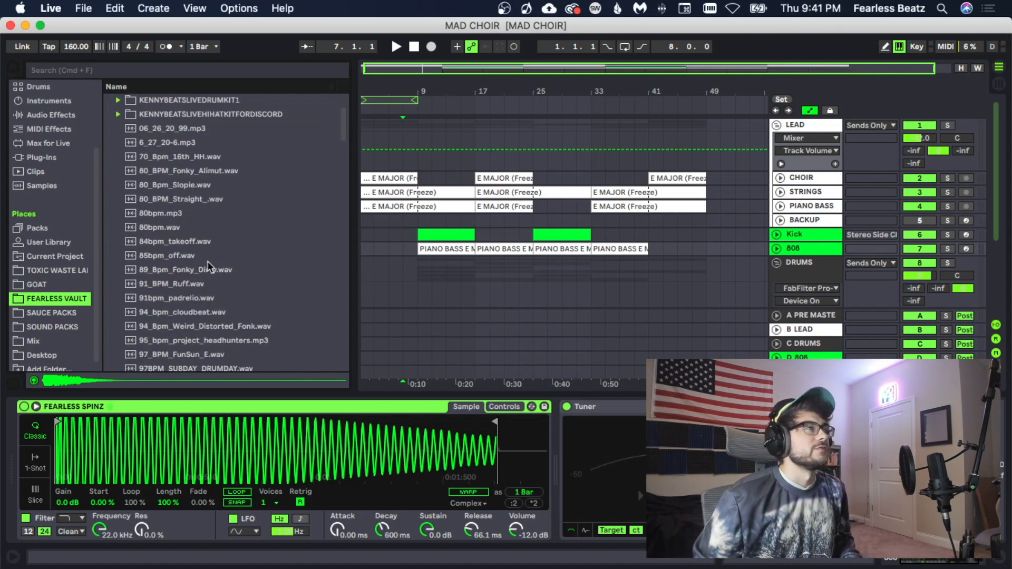
pyautogui.scroll(2, 177, 253)
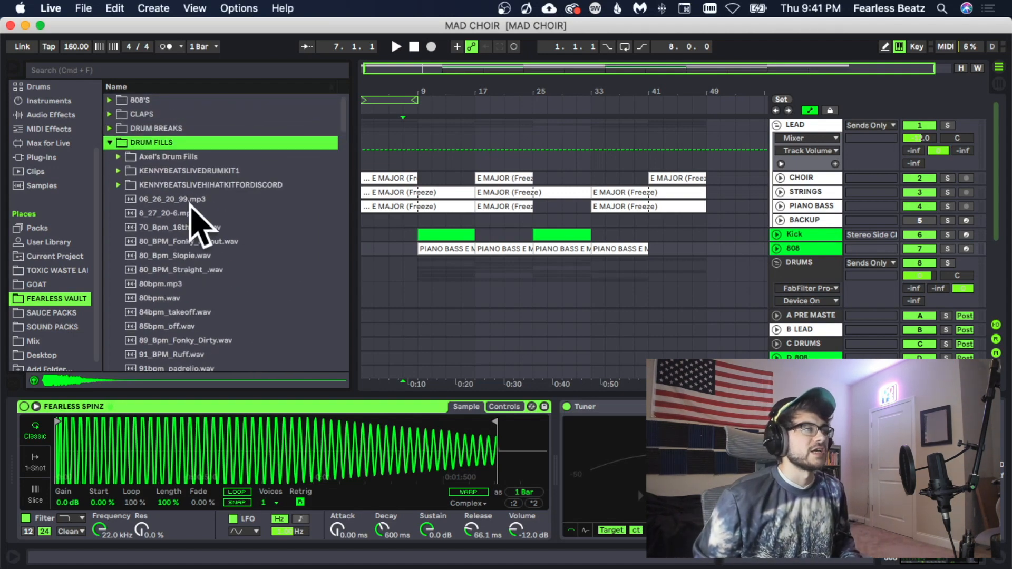
pyautogui.scroll(-1, 224, 266)
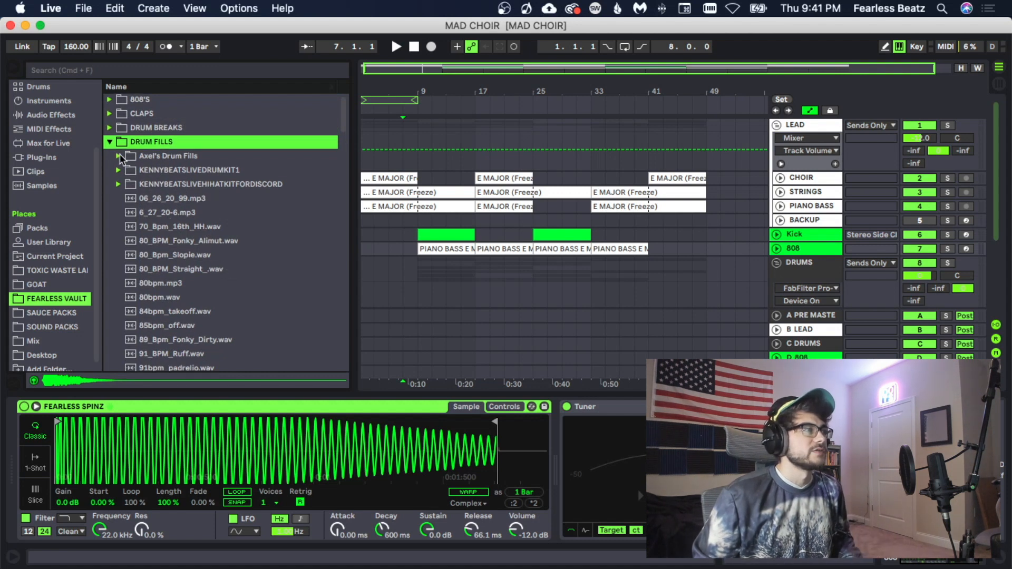
pyautogui.click(190, 241)
pyautogui.click(188, 259)
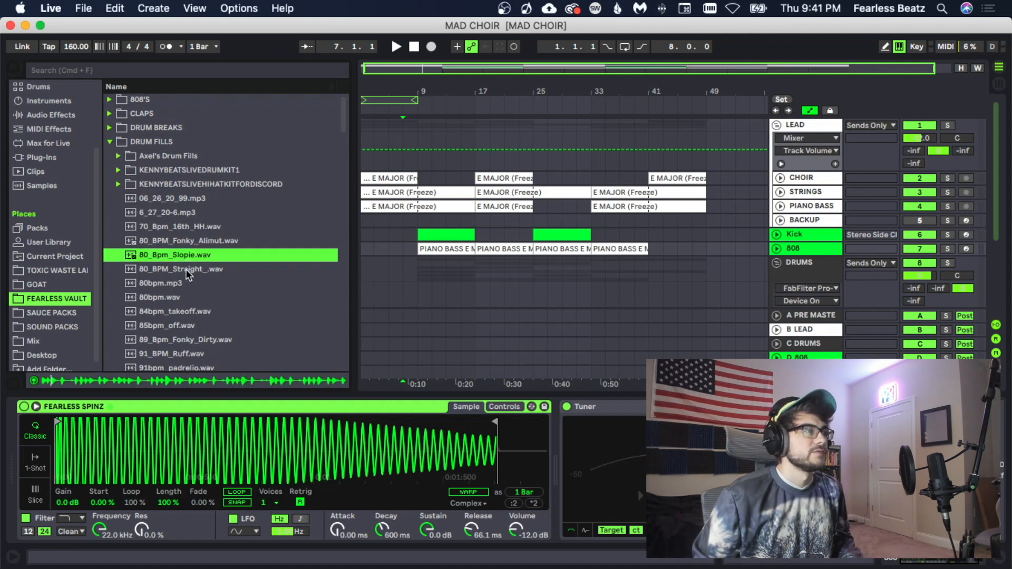
pyautogui.click(183, 272)
pyautogui.scroll(-2, 183, 271)
pyautogui.click(180, 266)
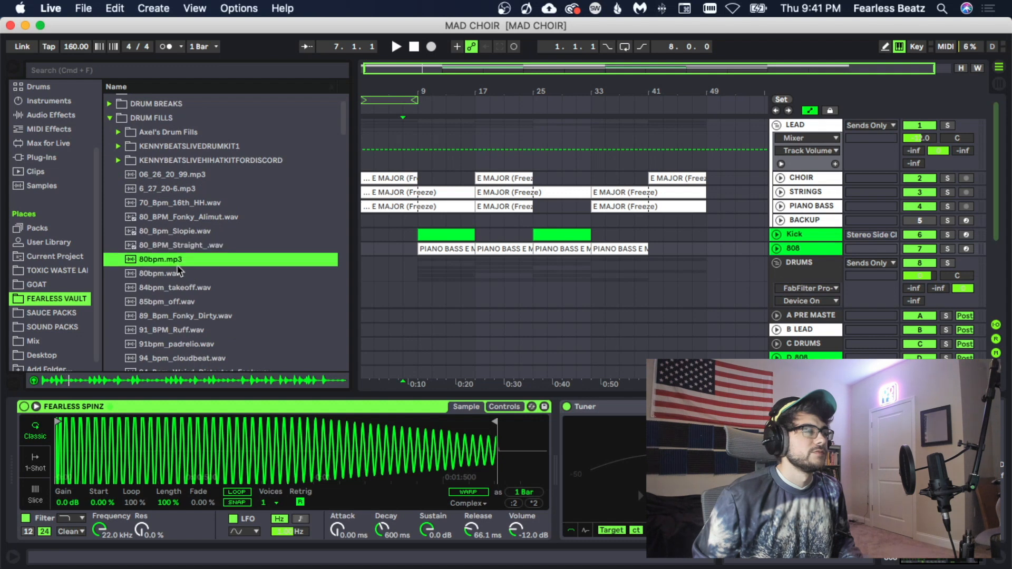
pyautogui.scroll(-2, 181, 270)
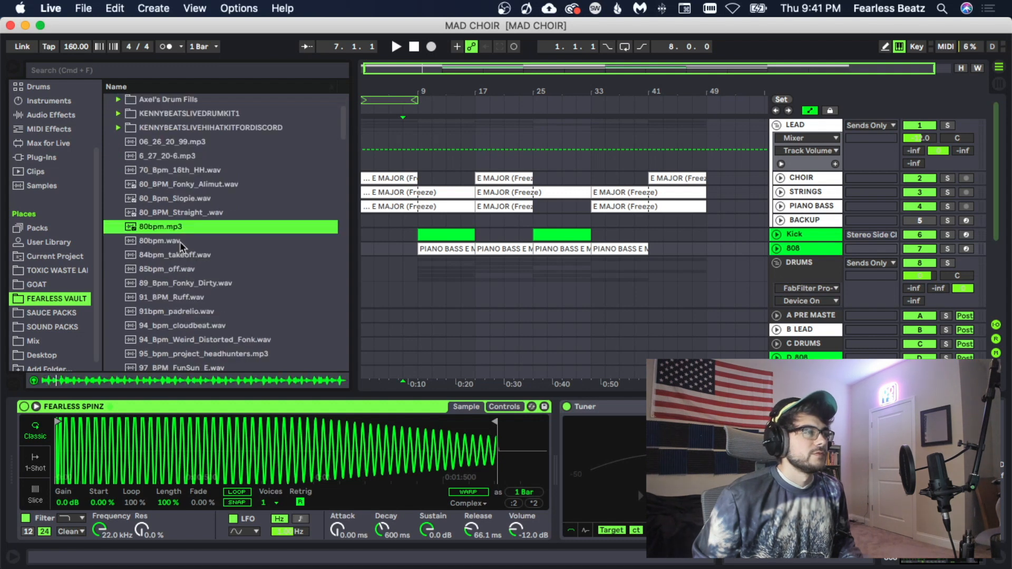
pyautogui.scroll(2, 171, 231)
# - Expand the Axel's Drum Fills folder and open its Fills subfolder
pyautogui.click(165, 151)
pyautogui.scroll(2, 152, 155)
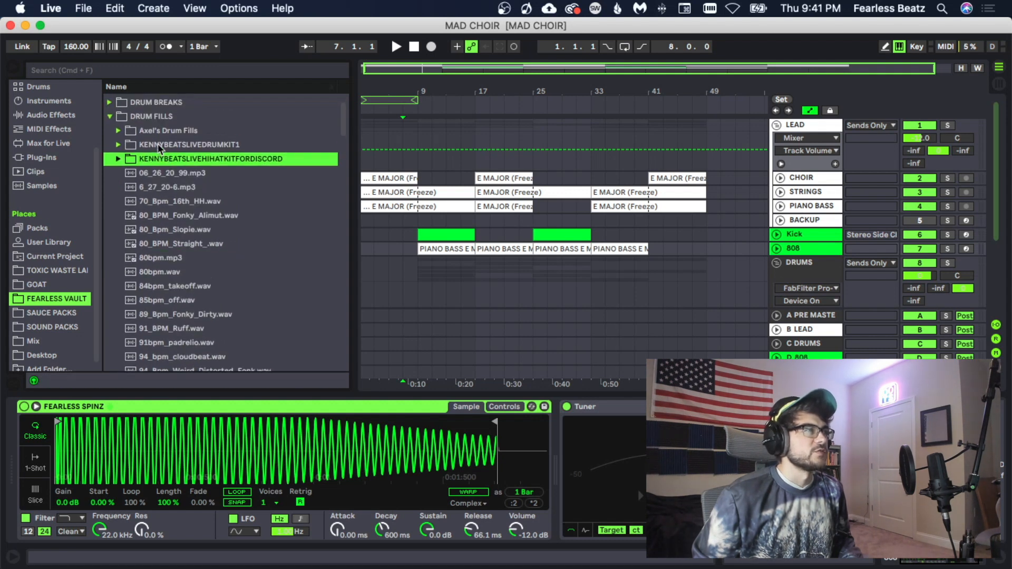
pyautogui.click(120, 153)
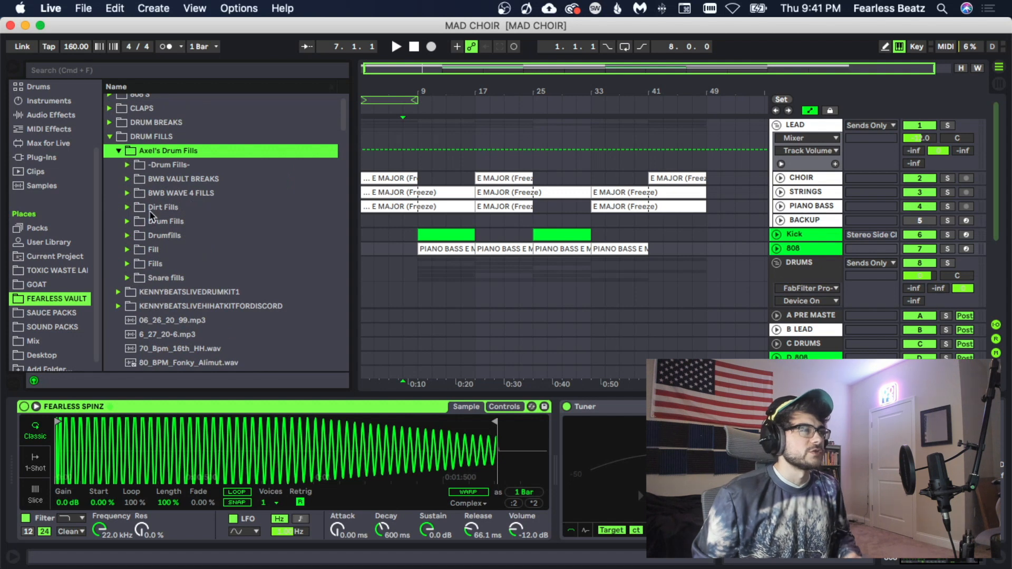
pyautogui.click(131, 266)
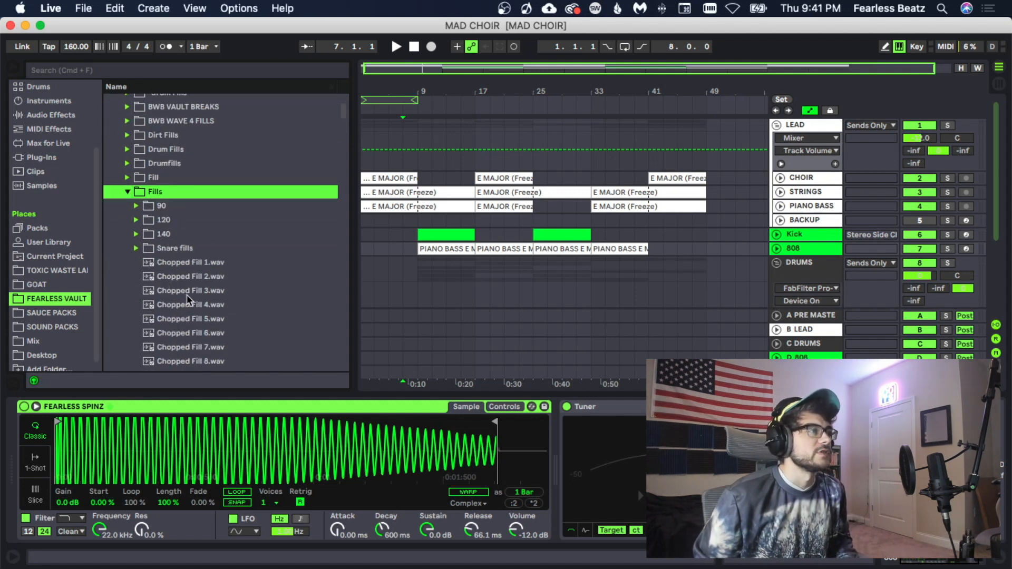
# - Audition several Chopped Fill samples in the Fills folder, including Chopped Fill 6 and Chopped Fill 11
pyautogui.click(187, 295)
pyautogui.scroll(-2, 190, 296)
pyautogui.click(187, 297)
pyautogui.scroll(-2, 189, 297)
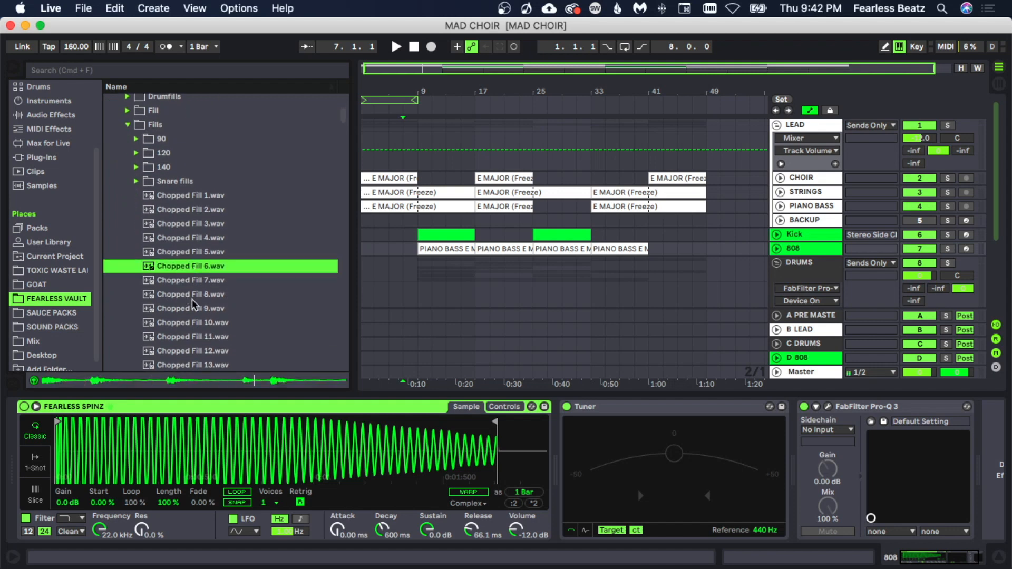
pyautogui.click(192, 299)
pyautogui.scroll(-2, 195, 303)
pyautogui.click(197, 308)
pyautogui.scroll(-2, 200, 306)
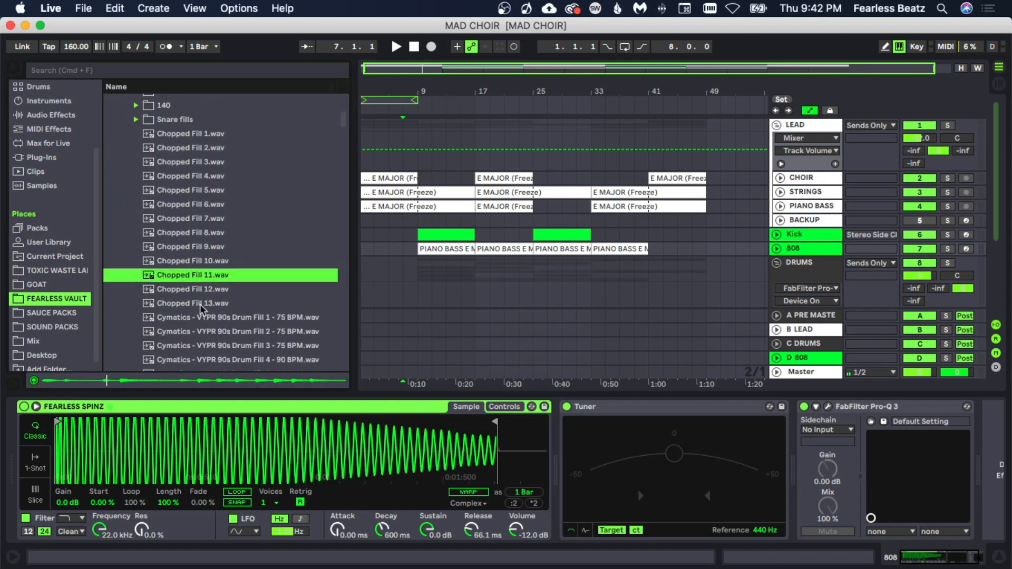
# - Audition Cymatics - VYPR 90s Drum Fill samples, including numbers 1, 9 and 17
pyautogui.click(196, 317)
pyautogui.scroll(-2, 196, 318)
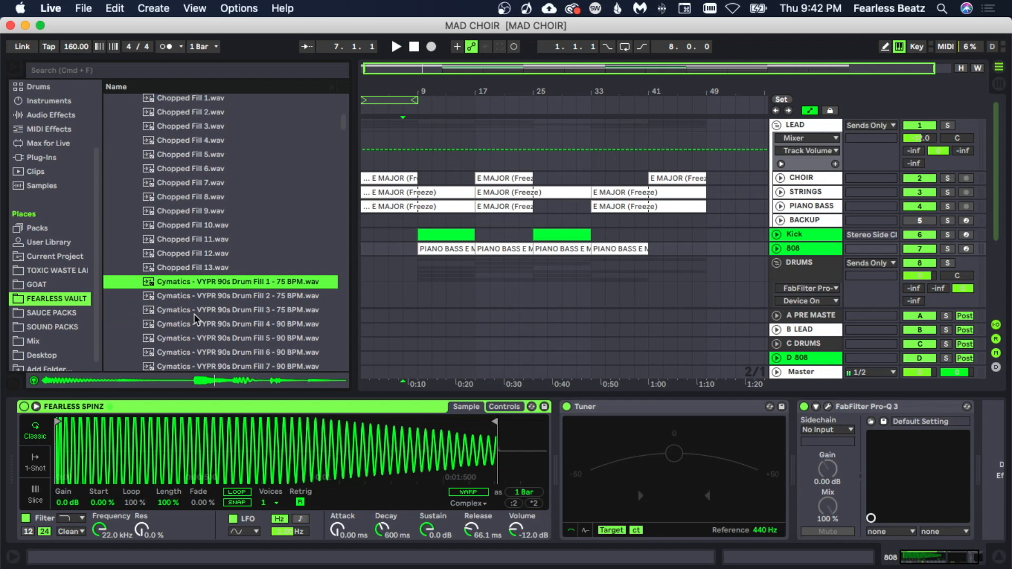
pyautogui.click(195, 317)
pyautogui.scroll(-4, 195, 319)
pyautogui.click(195, 319)
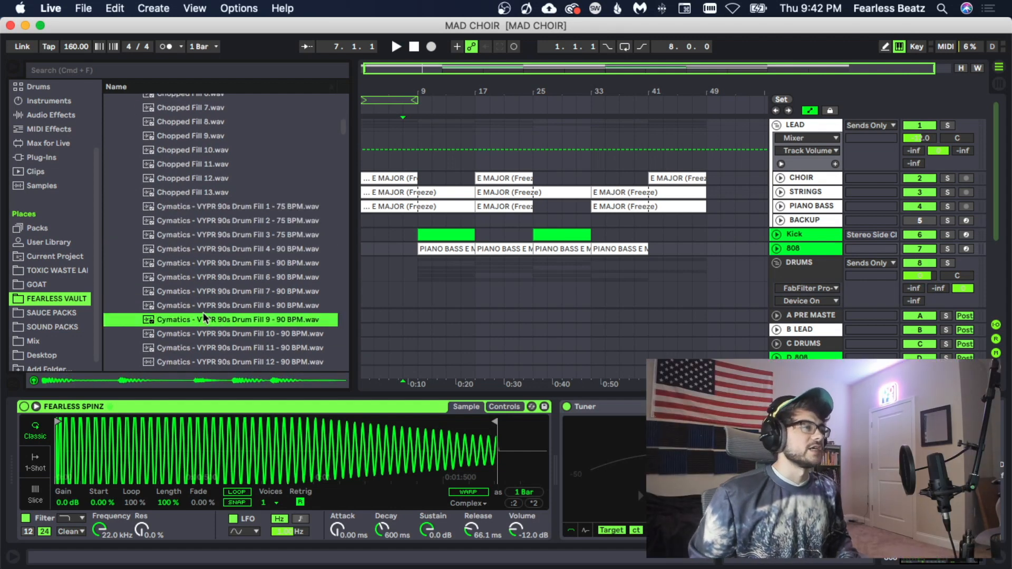
pyautogui.scroll(-6, 205, 317)
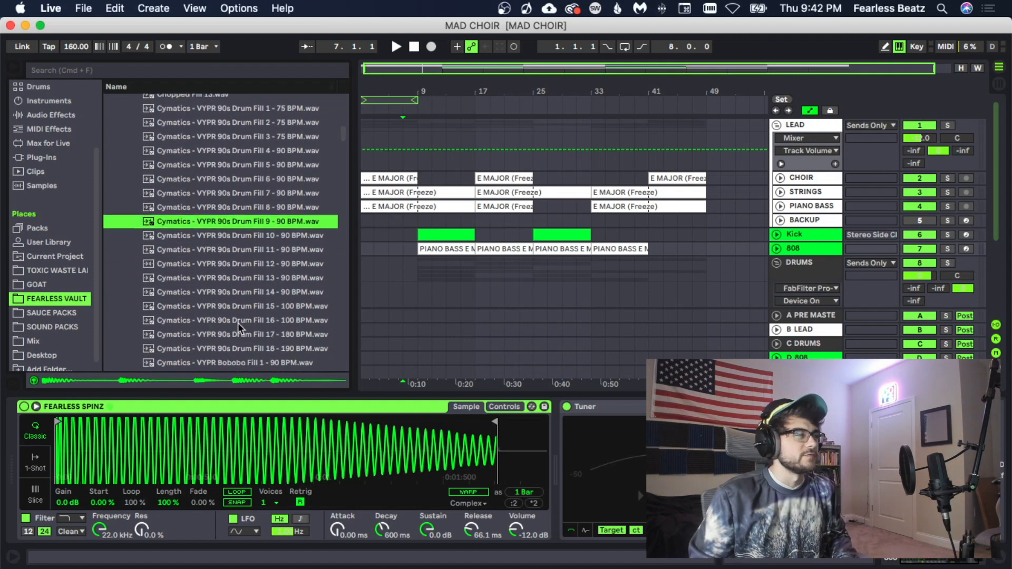
pyautogui.click(231, 335)
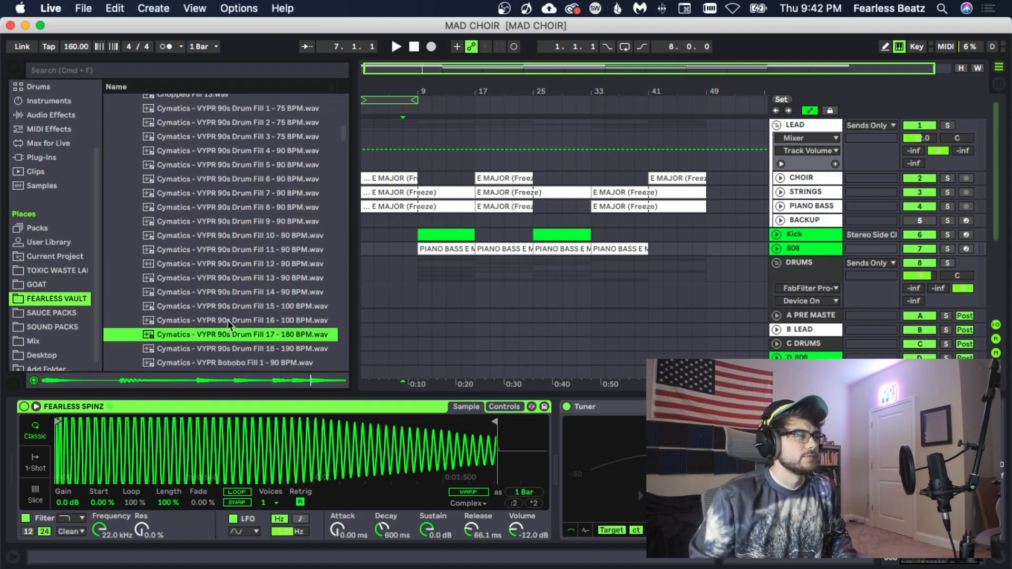
# - Place Arthur Fill.wav from the Fill folder at bar 8 on a new audio track inside the DRUMS group
pyautogui.scroll(15, 228, 324)
pyautogui.click(206, 130)
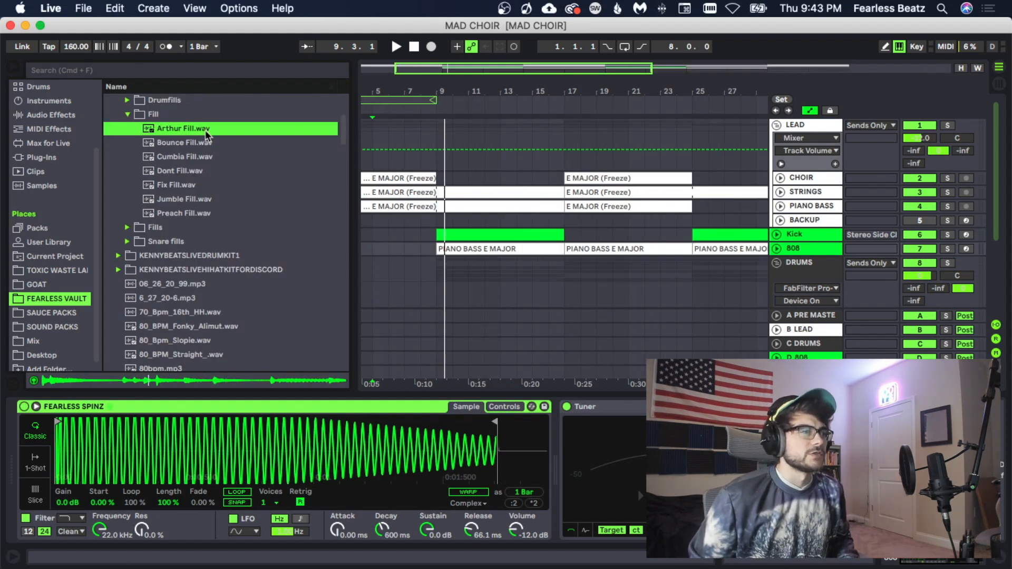
pyautogui.moveTo(204, 136); pyautogui.dragTo(424, 295)
pyautogui.moveTo(455, 147); pyautogui.dragTo(422, 147)
# - Extend the end of the Arthur Fill clip to the start of bar 9
pyautogui.scroll(2, 428, 138)
pyautogui.scroll(-3, 453, 211)
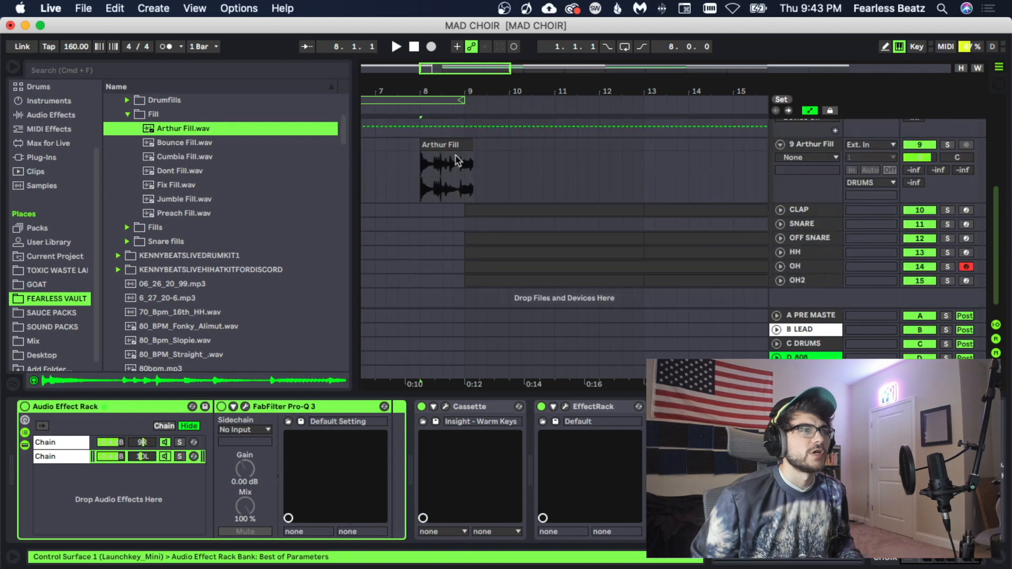
pyautogui.moveTo(459, 90); pyautogui.dragTo(534, 88)
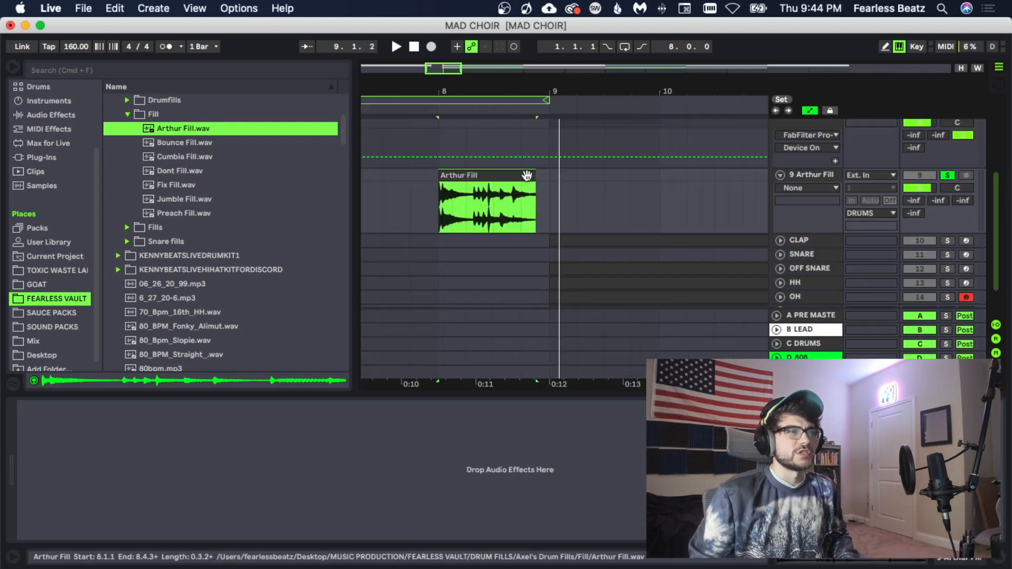
pyautogui.moveTo(536, 174); pyautogui.dragTo(549, 174)
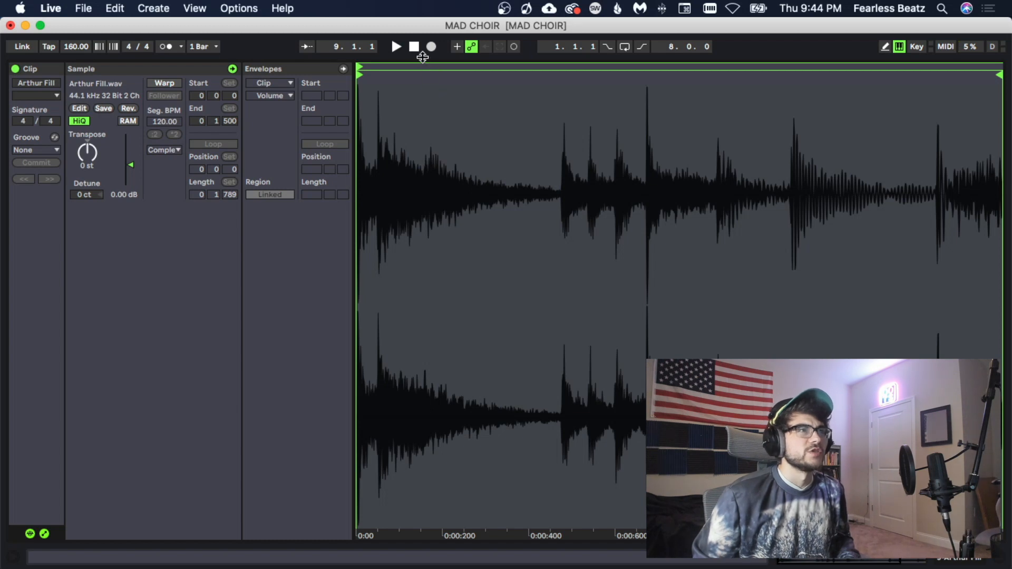
# - Warp the Arthur Fill clip and set its segment BPM to 180, playing it back to check the timing
pyautogui.moveTo(421, 64); pyautogui.dragTo(427, 364)
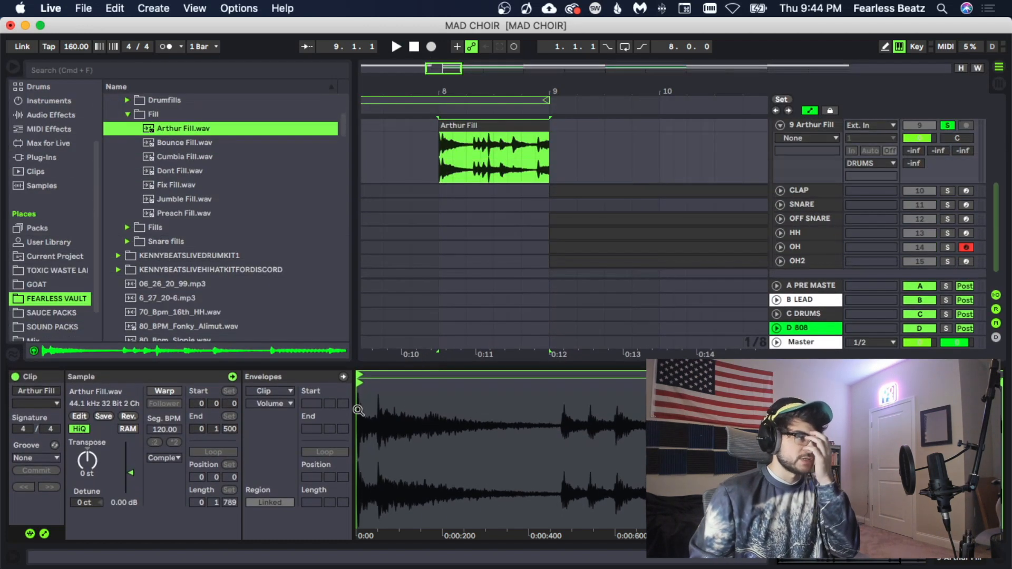
pyautogui.click(164, 391)
pyautogui.moveTo(168, 431); pyautogui.dragTo(168, 418)
pyautogui.press('space')
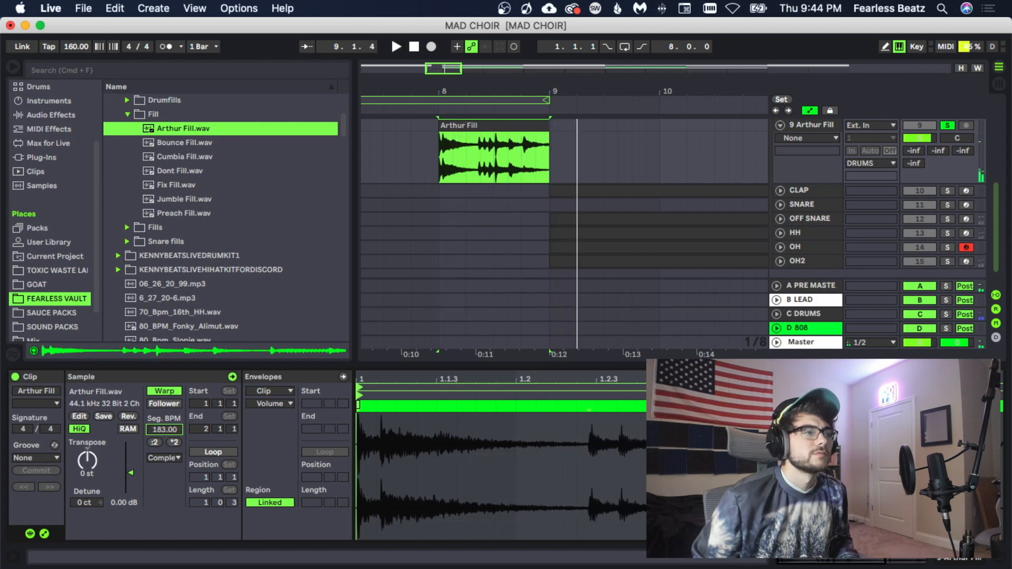
pyautogui.moveTo(167, 428); pyautogui.dragTo(167, 429)
pyautogui.press('space')
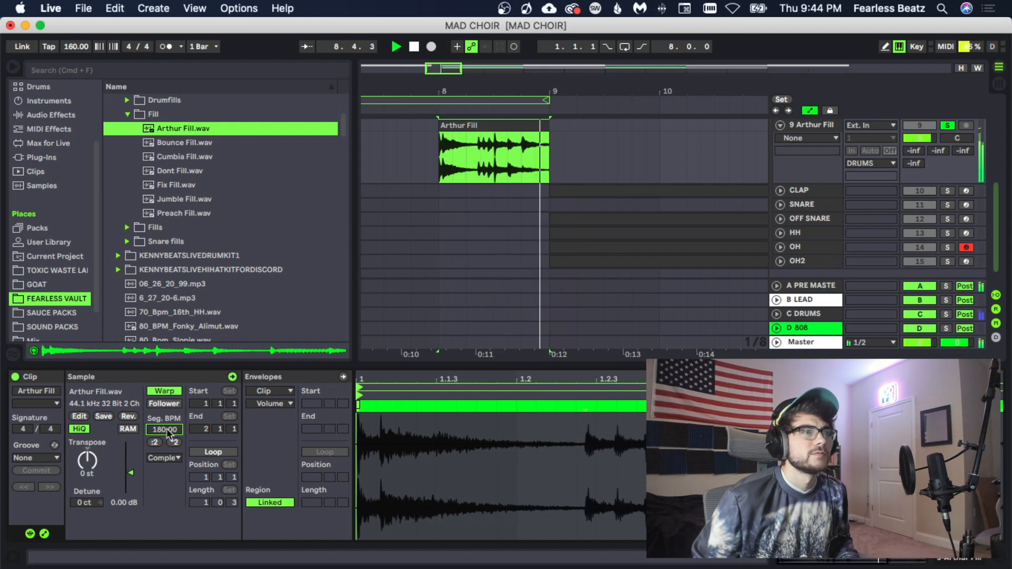
# - Lower the Arthur Fill track's volume to about -6.4 dB in the session mixer and return to the arrangement
pyautogui.press('Tab')
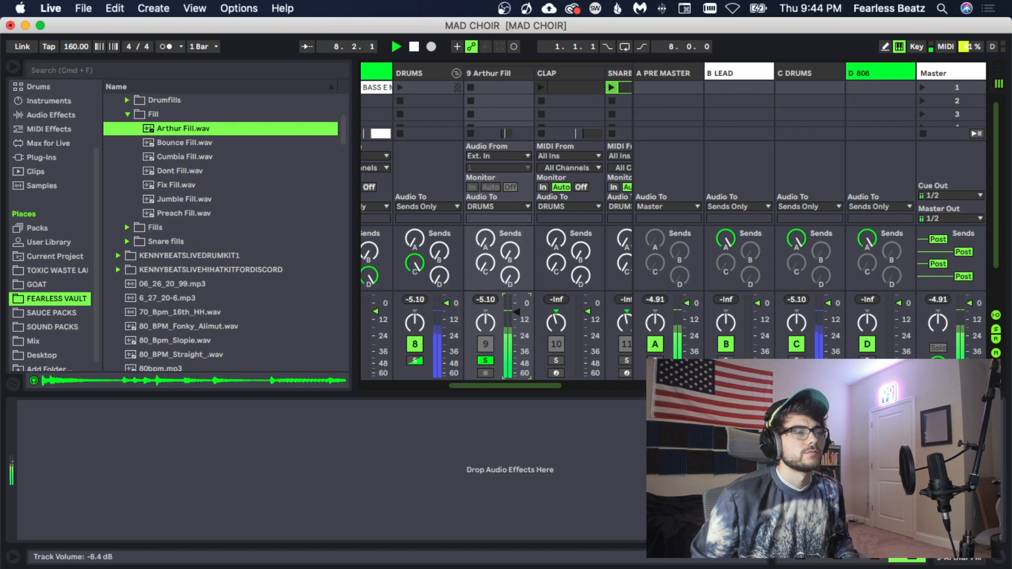
pyautogui.press('space')
pyautogui.press('Tab')
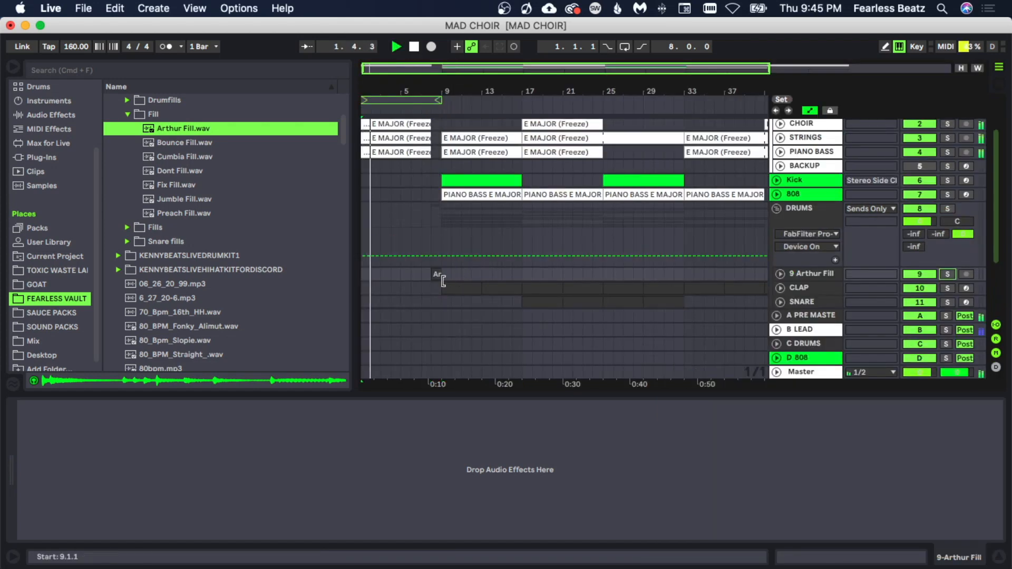
# - Listen to the arrangement through the bar 8 fill into the drop, with the Arthur Fill track unfolded
pyautogui.moveTo(454, 92); pyautogui.dragTo(486, 89)
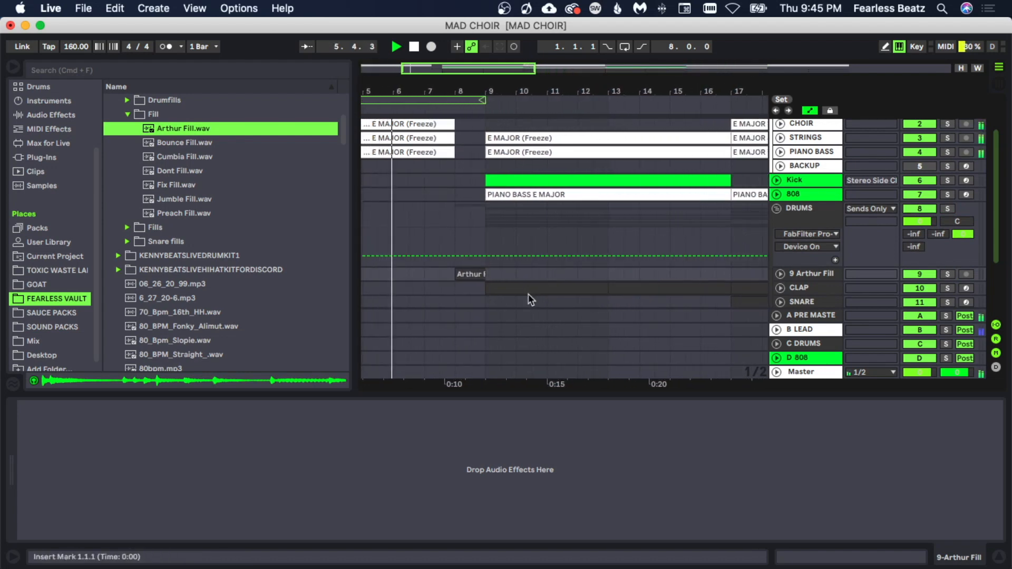
pyautogui.scroll(-2, 529, 294)
pyautogui.click(779, 253)
pyautogui.scroll(-2, 608, 261)
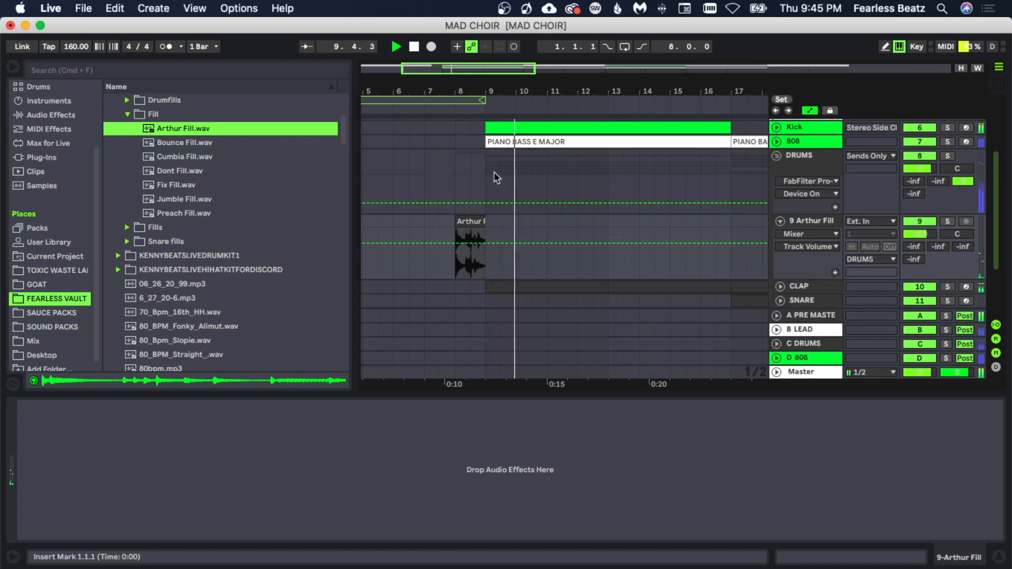
pyautogui.moveTo(475, 92); pyautogui.dragTo(502, 110)
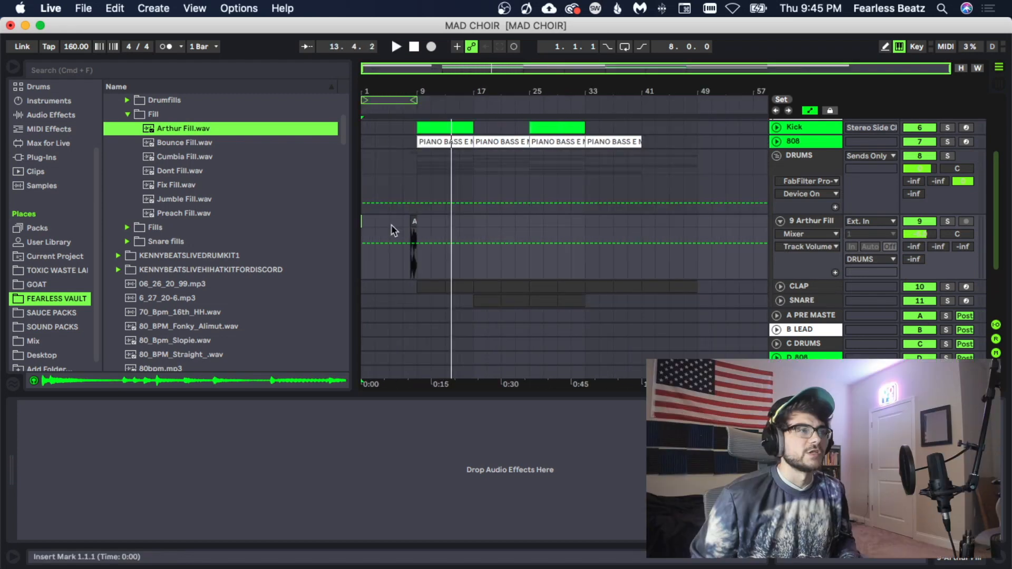
# - Set the insert marker at bar 17 on the Arthur Fill track
pyautogui.click(362, 219)
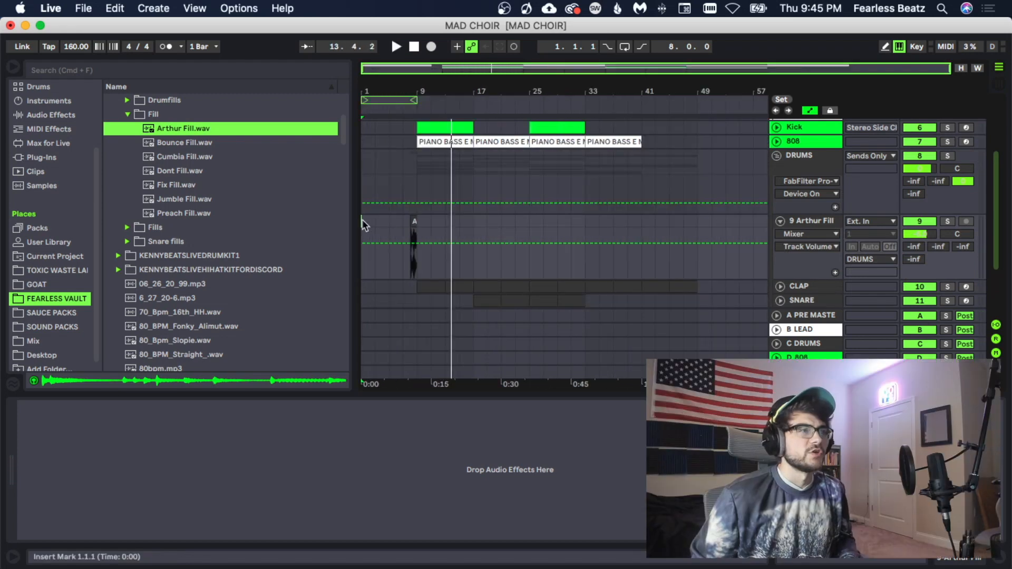
pyautogui.moveTo(362, 219); pyautogui.dragTo(530, 227)
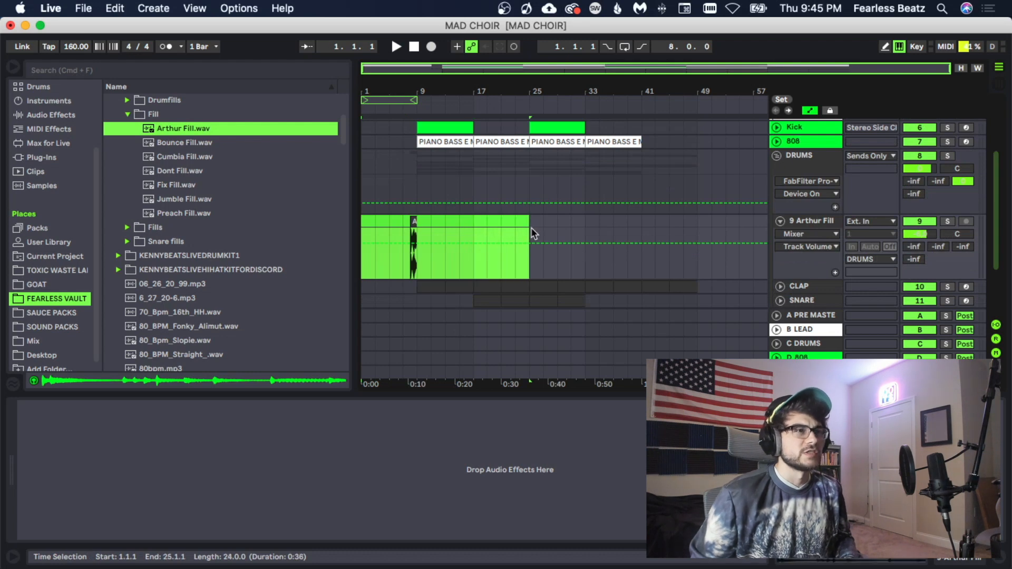
pyautogui.click(473, 222)
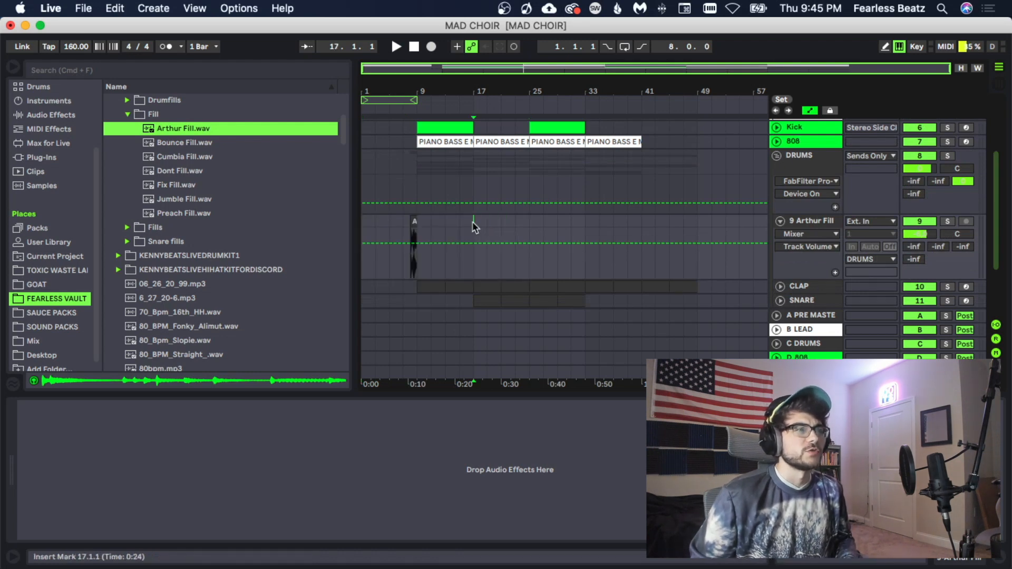
# - Duplicate bars 1 through 16 of the Arthur Fill track so the fill repeats at bar 24
pyautogui.moveTo(473, 227); pyautogui.dragTo(297, 201)
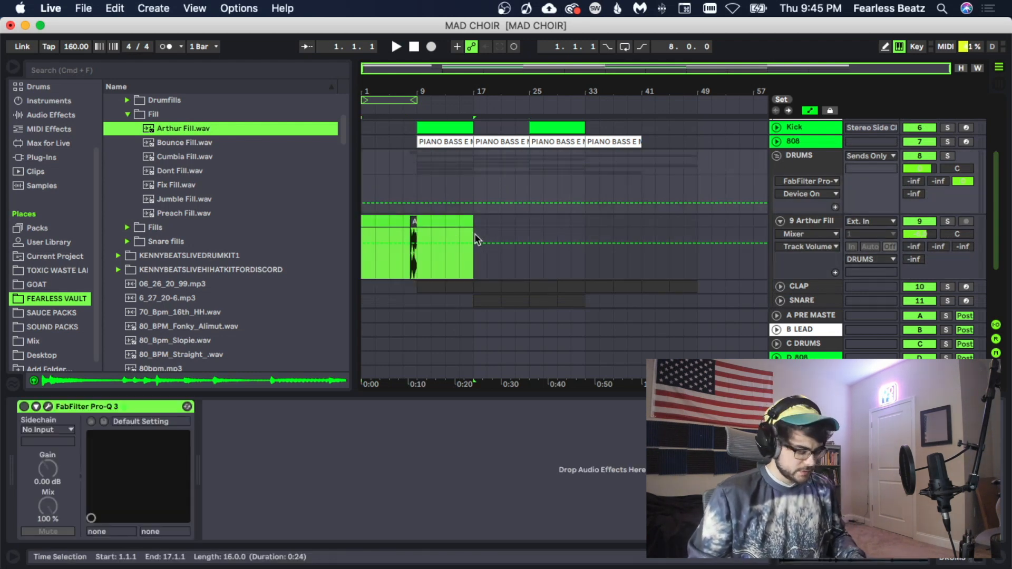
pyautogui.press('super+d')
pyautogui.click(543, 230)
# - Trim the other instruments' clips back from bar 25 to end at bar 24, leaving the repeated fill alone
pyautogui.scroll(1, 545, 192)
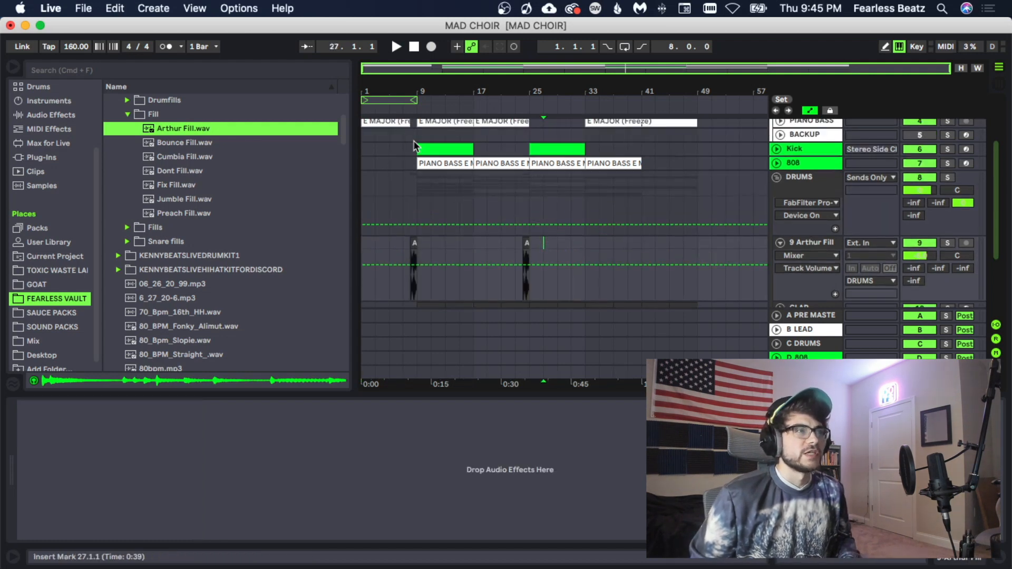
pyautogui.scroll(5, 528, 151)
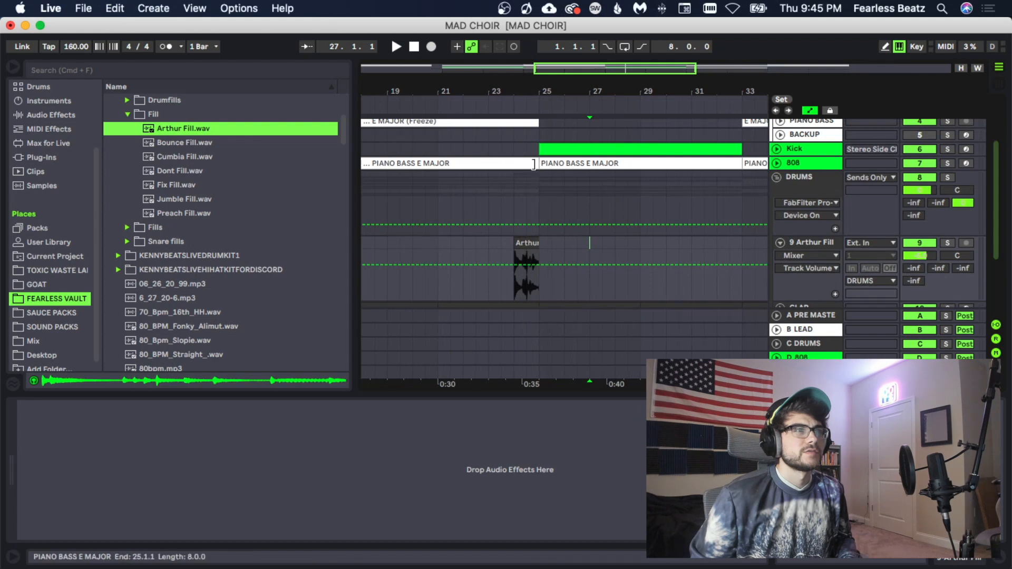
pyautogui.moveTo(533, 164); pyautogui.dragTo(513, 164)
pyautogui.scroll(-5, 530, 195)
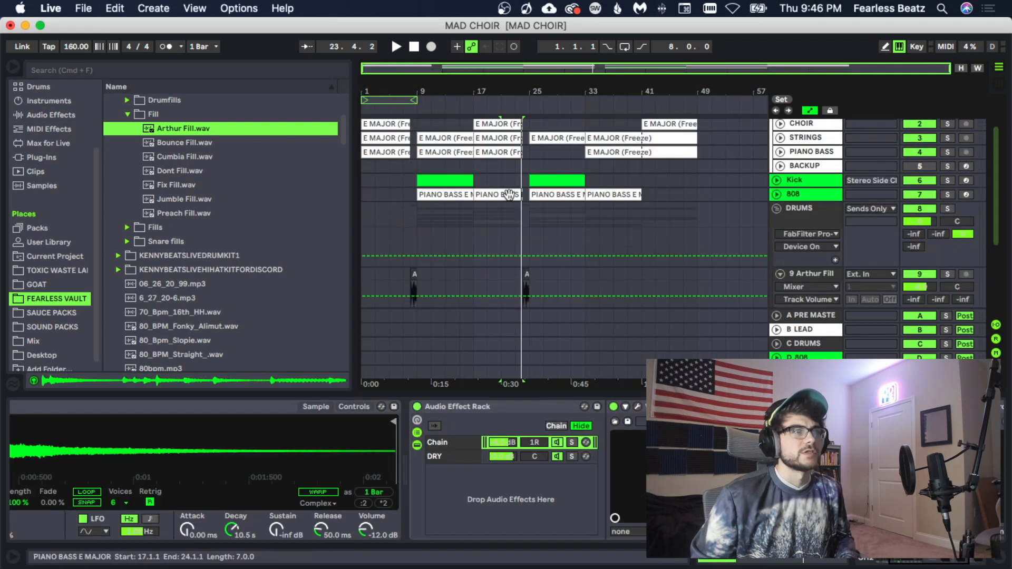
# - Listen to the arrangement from bar 17 through the bar 24 fill, looking over the drum tracks
pyautogui.click(509, 194)
pyautogui.press('space')
pyautogui.scroll(-5, 525, 218)
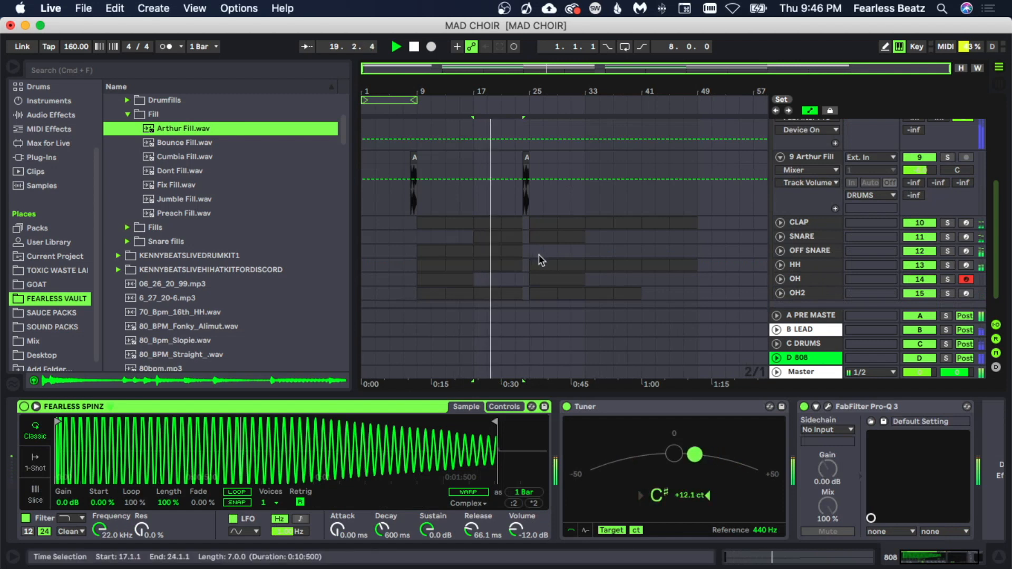
pyautogui.scroll(-2, 561, 260)
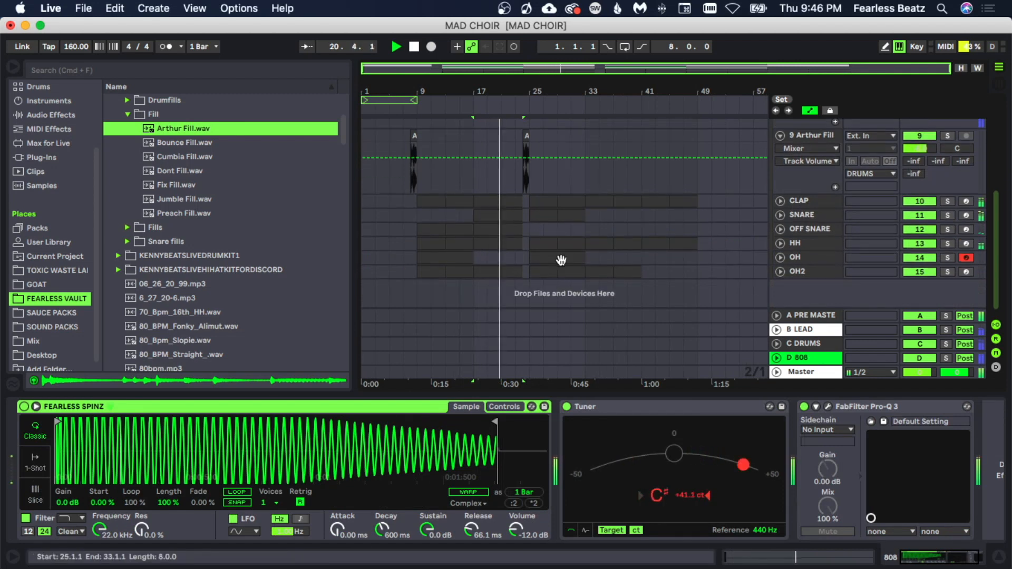
pyautogui.scroll(6, 561, 260)
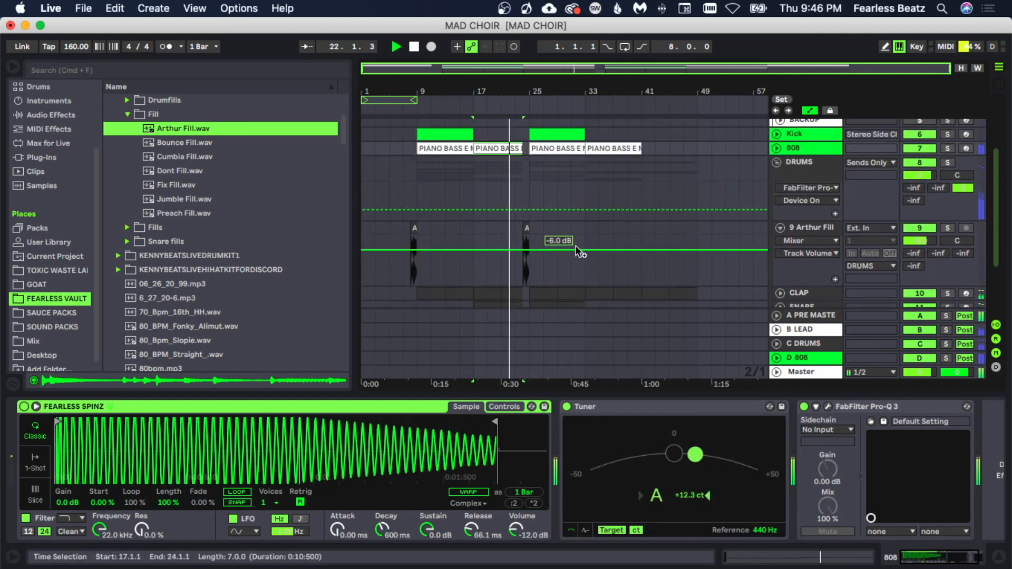
pyautogui.scroll(5, 575, 252)
pyautogui.scroll(-6, 546, 222)
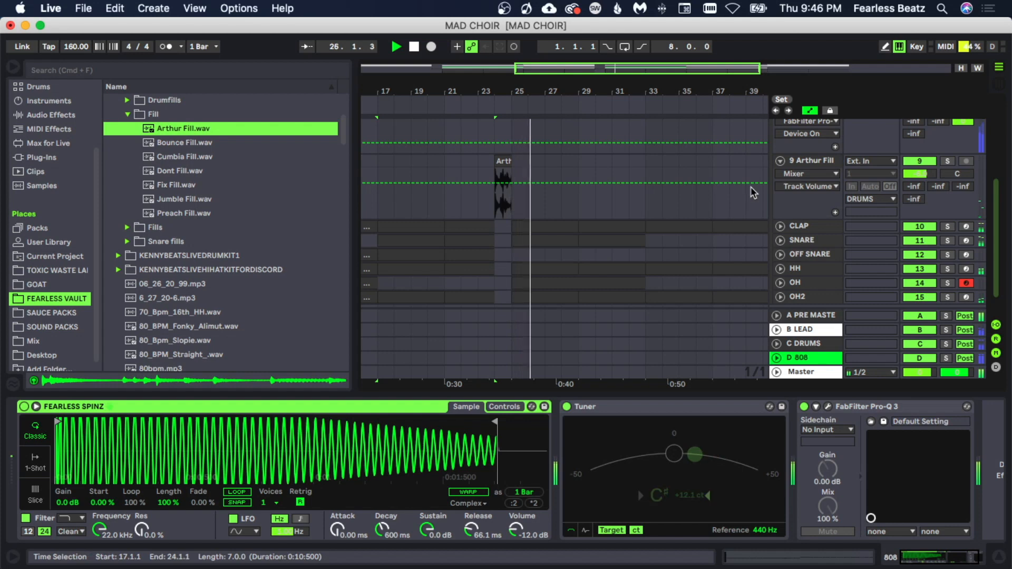
pyautogui.moveTo(508, 92); pyautogui.dragTo(508, 86)
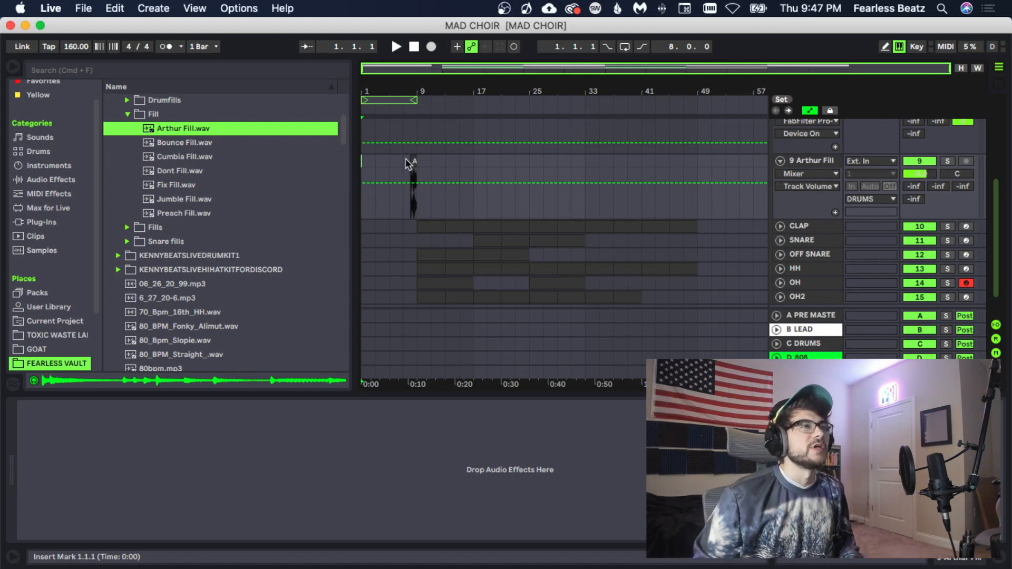
# - Solo the Arthur Fill track and play the bar 8 clip up close to study its rhythm
pyautogui.moveTo(406, 158); pyautogui.dragTo(404, 158)
pyautogui.press('z')
pyautogui.click(947, 161)
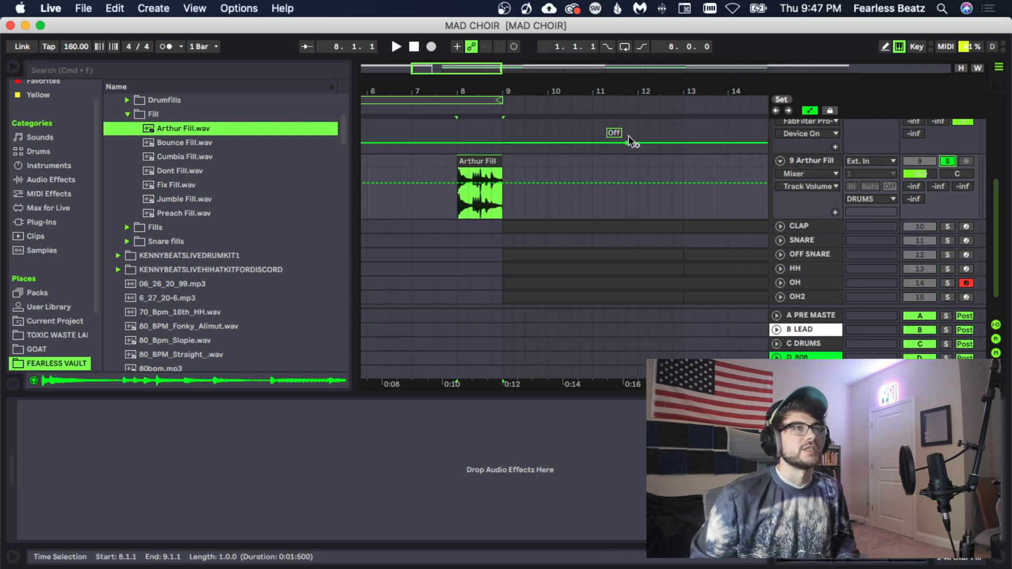
pyautogui.press('space')
pyautogui.press('+')
pyautogui.moveTo(527, 91); pyautogui.dragTo(515, 95)
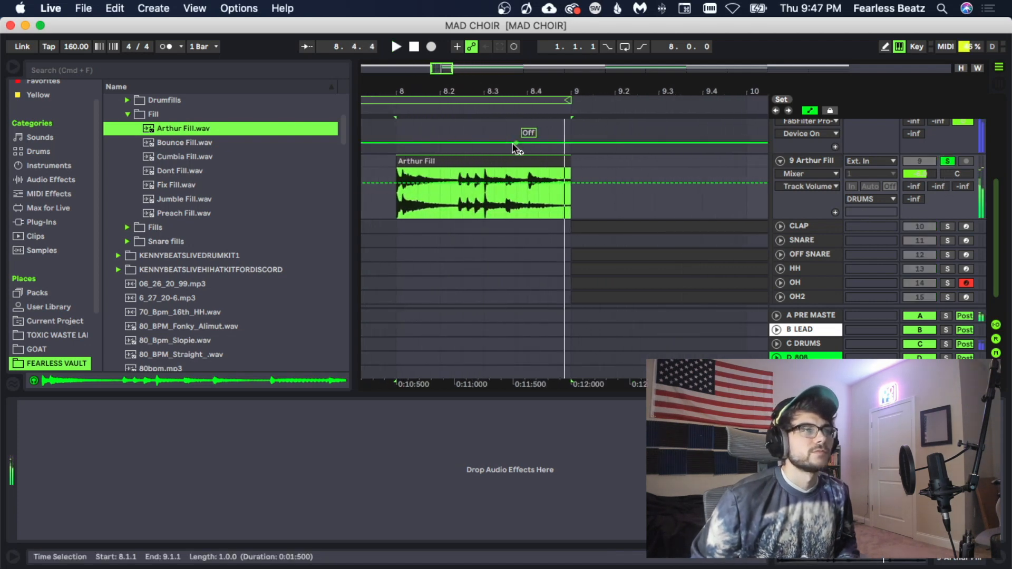
pyautogui.press('space')
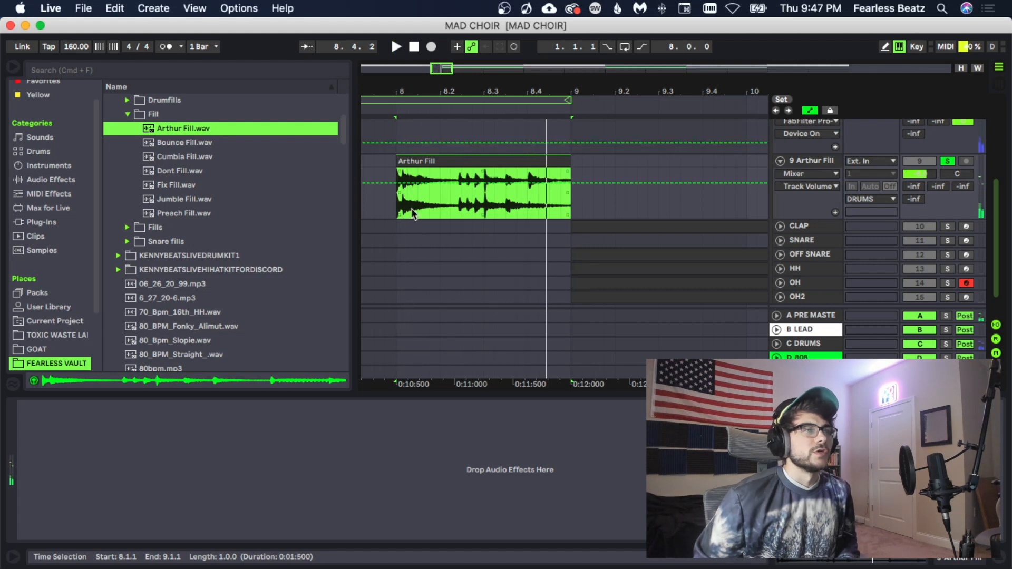
pyautogui.click(446, 183)
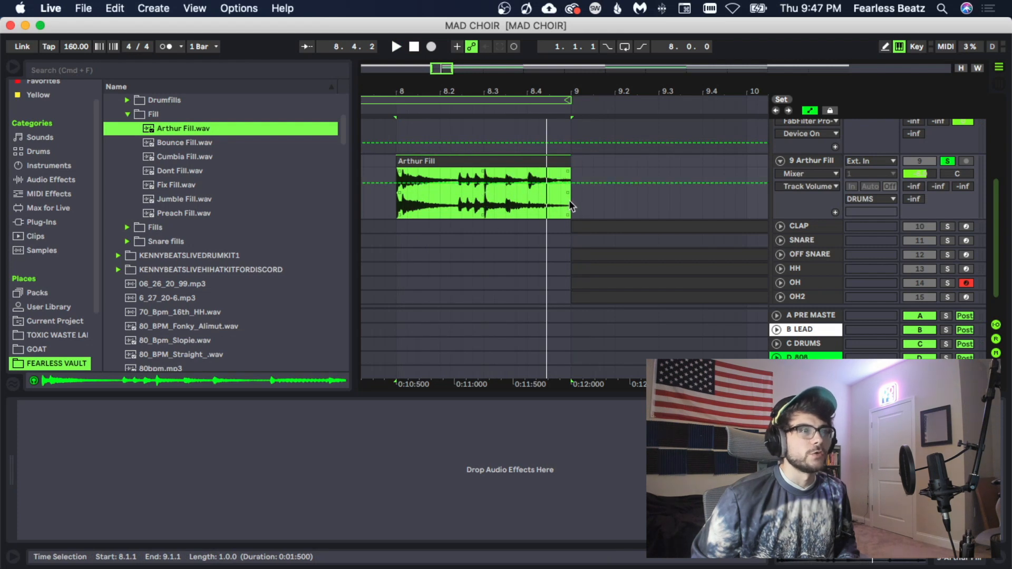
pyautogui.press('space')
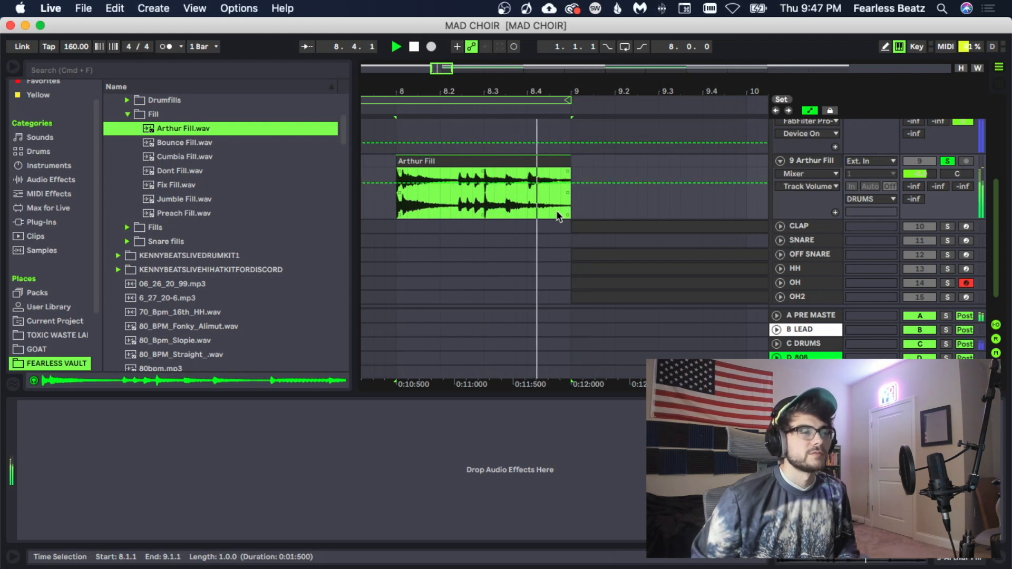
pyautogui.click(505, 199)
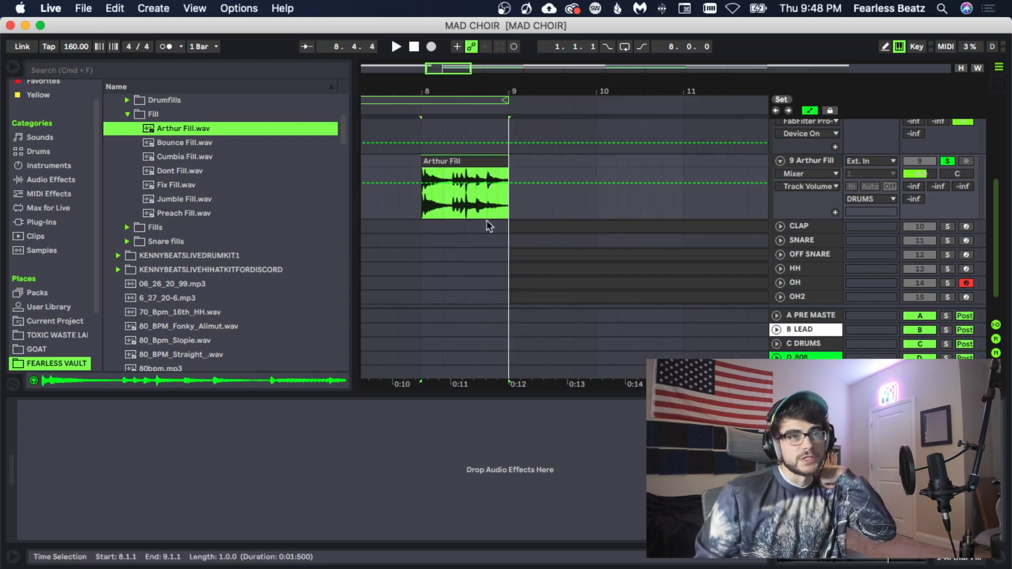
# - Insert a new MIDI track below Arthur Fill and load a Drum Rack on it
pyautogui.rightClick(806, 161)
pyautogui.click(842, 281)
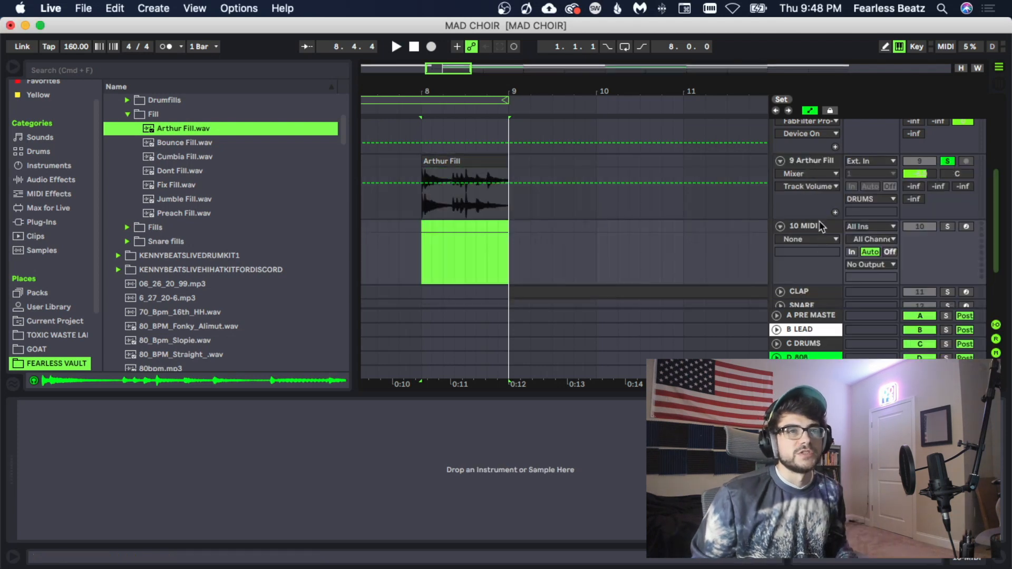
pyautogui.scroll(3, 165, 182)
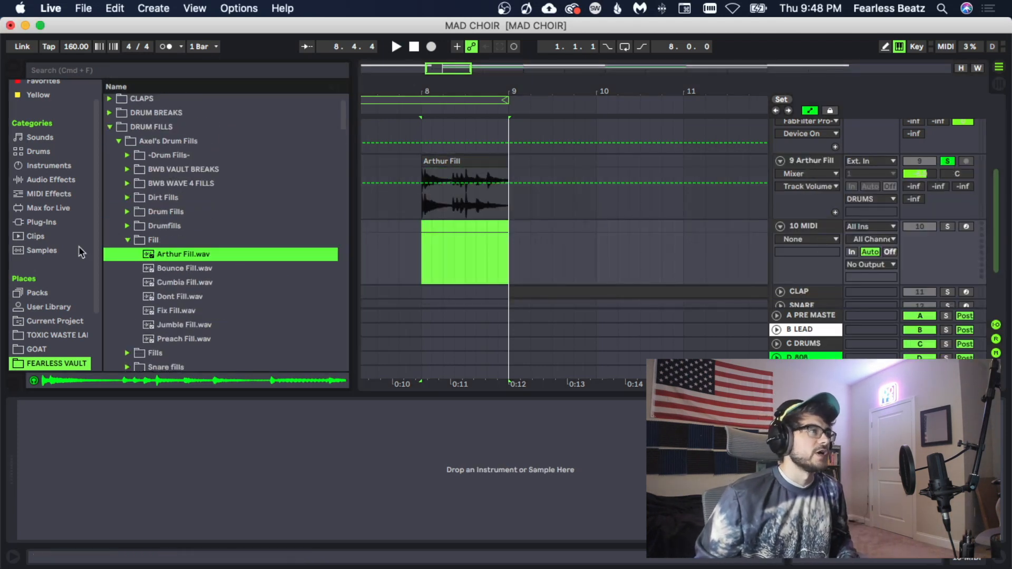
pyautogui.click(61, 166)
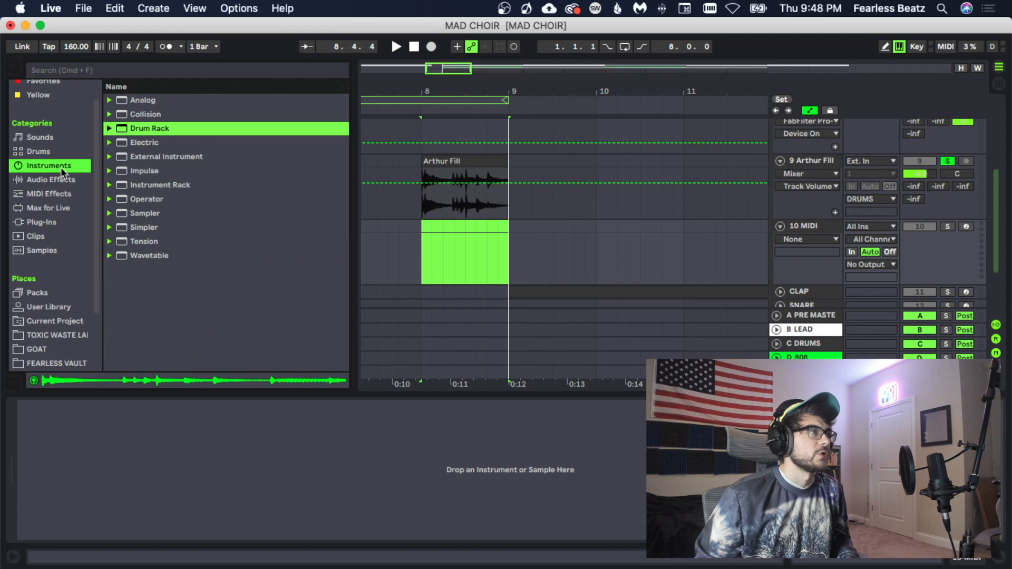
pyautogui.doubleClick(144, 126)
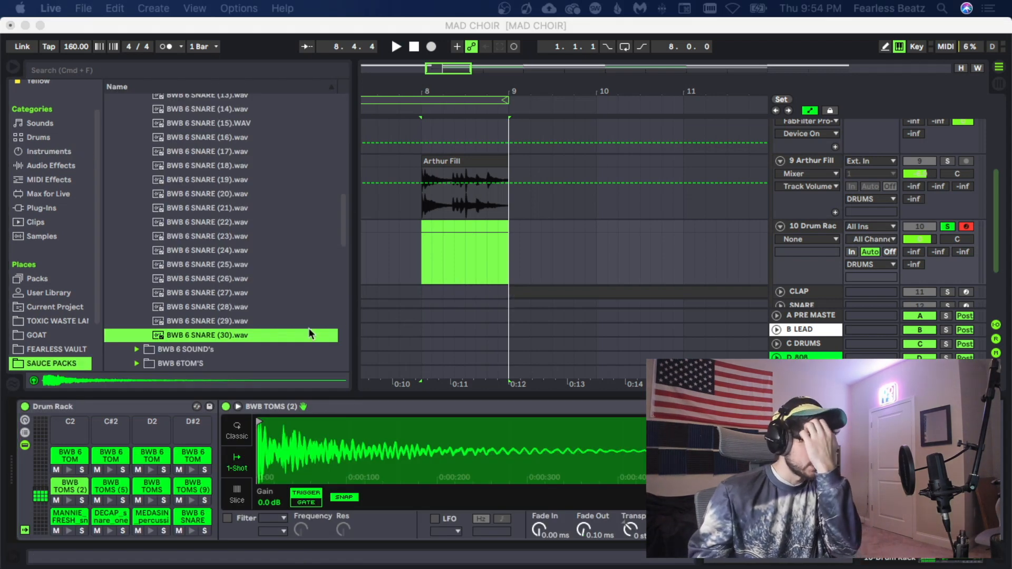
# - Audition the snare, percussion and tom samples on the Drum Rack's pads
pyautogui.click(192, 529)
pyautogui.click(192, 529)
pyautogui.click(150, 530)
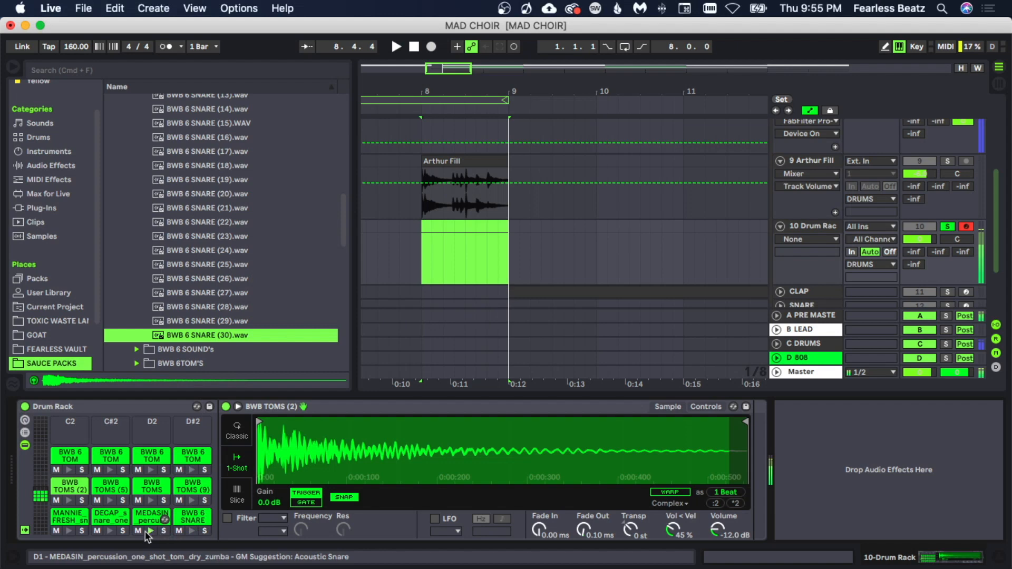
pyautogui.click(69, 502)
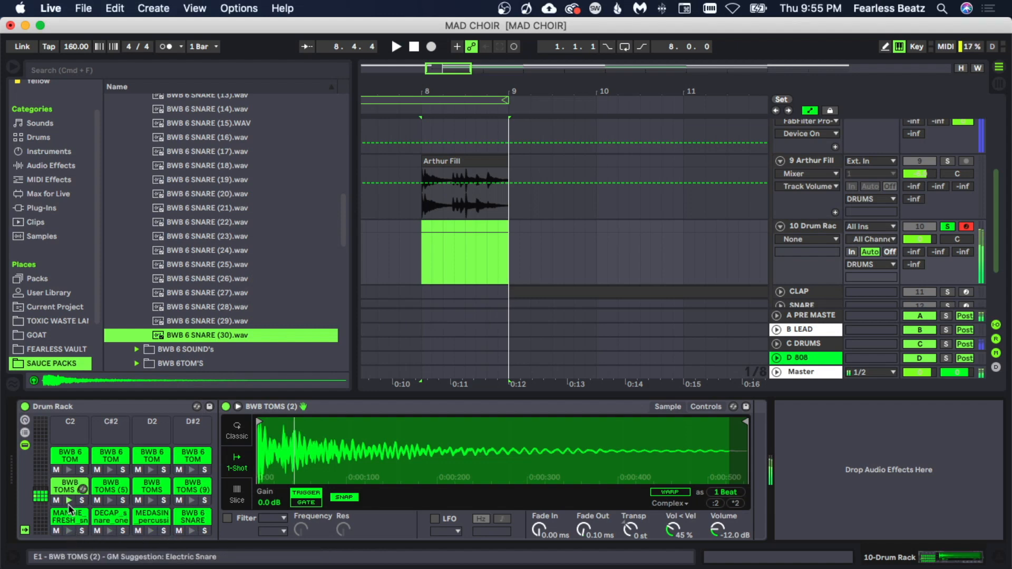
pyautogui.click(151, 500)
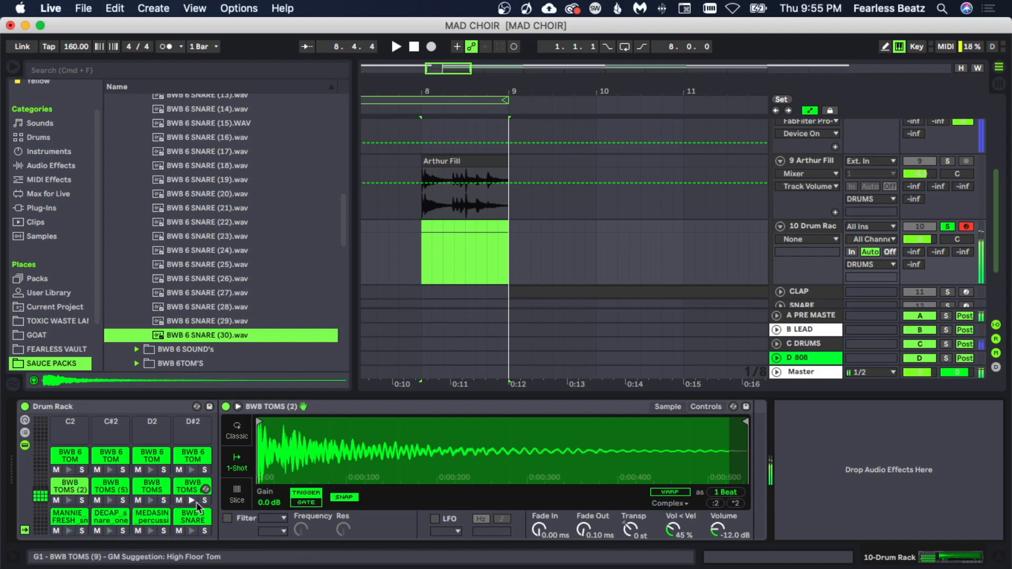
pyautogui.click(192, 501)
pyautogui.click(192, 469)
pyautogui.click(151, 469)
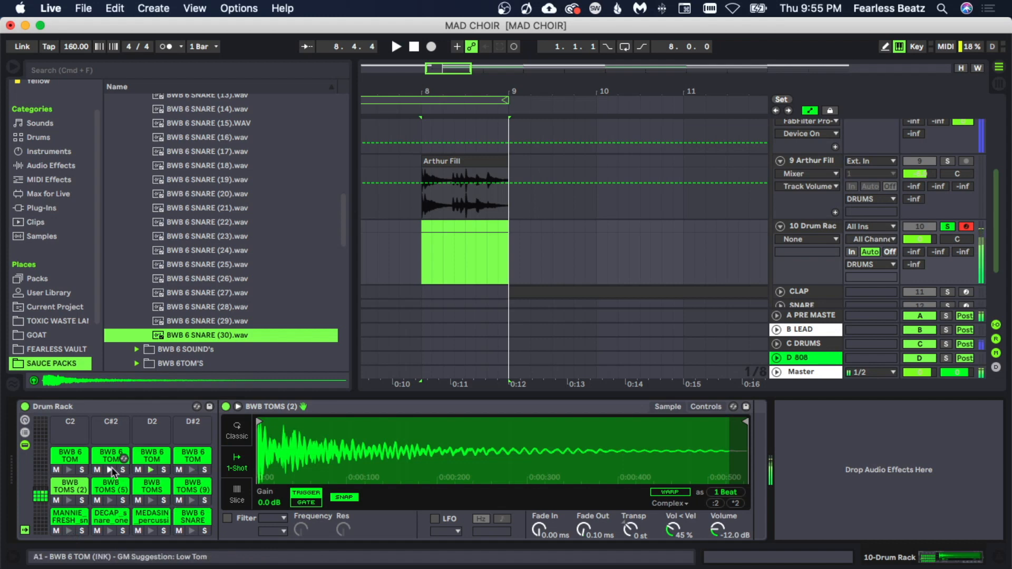
pyautogui.click(111, 469)
pyautogui.click(71, 470)
# - Create a MIDI clip at bar 8 on the Drum Rack track and swap its final BWB 6 TOM (INK) note for BWB 6 TOM (IGGY)
pyautogui.doubleClick(464, 275)
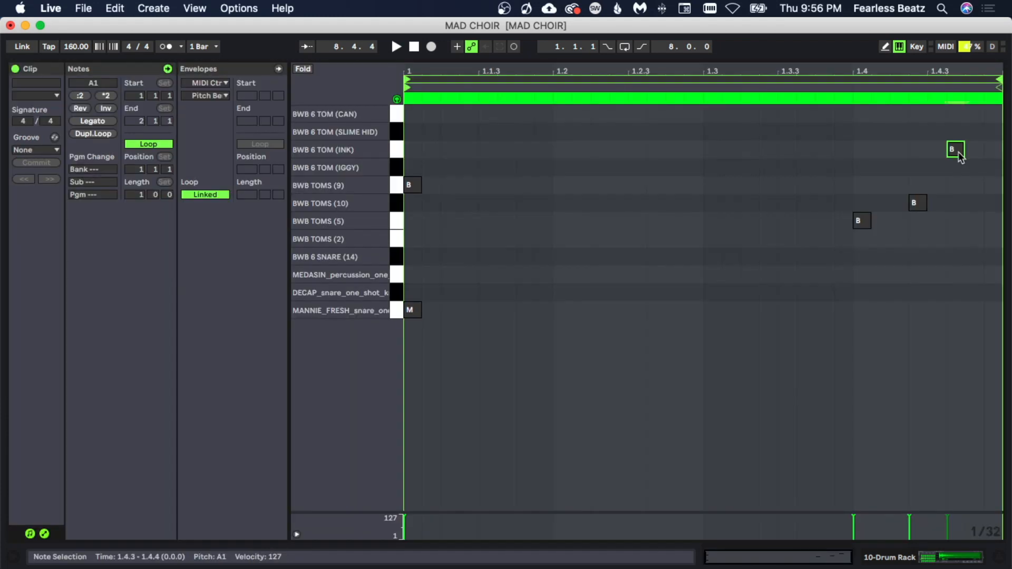
pyautogui.click(956, 168)
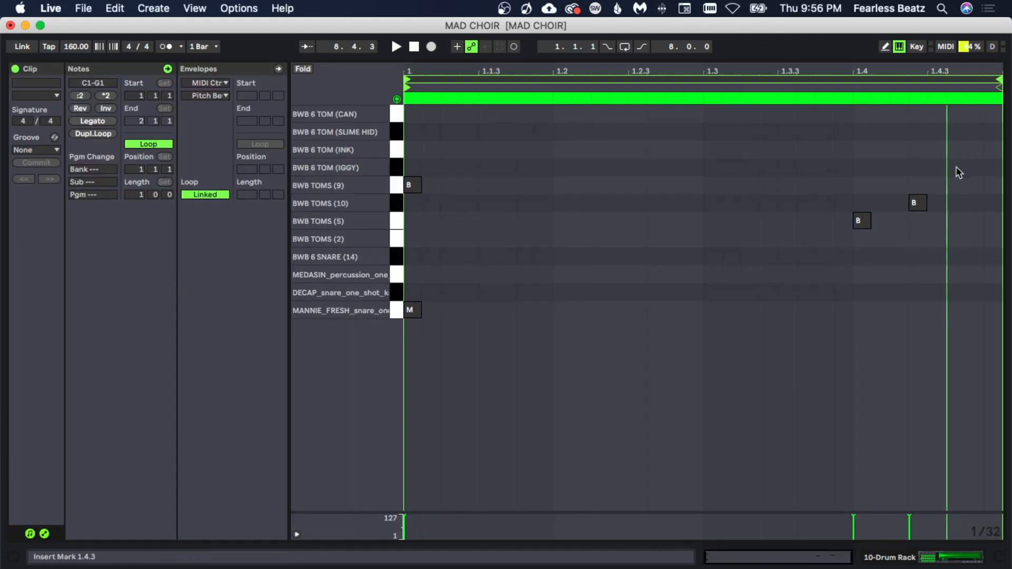
pyautogui.moveTo(956, 168)
pyautogui.mouseDown()
pyautogui.moveTo(960, 185)
pyautogui.moveTo(956, 167)
pyautogui.mouseUp()
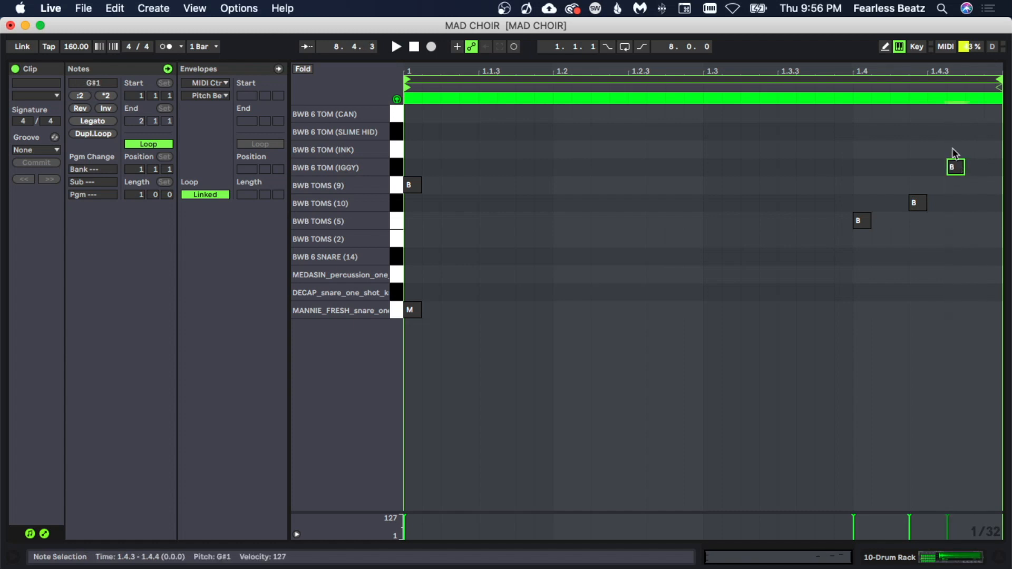
pyautogui.click(397, 153)
pyautogui.click(397, 117)
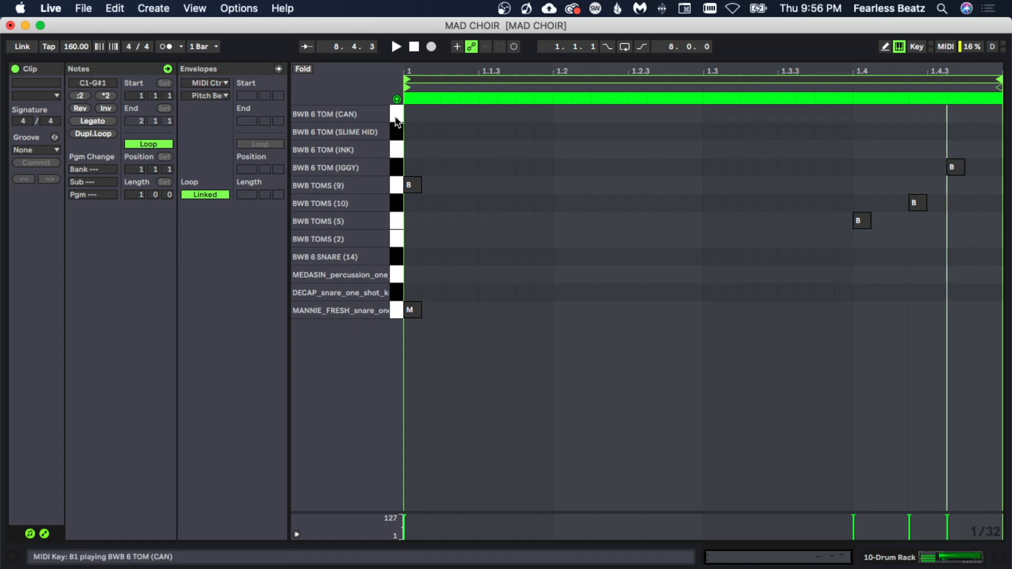
pyautogui.click(392, 131)
pyautogui.press('space')
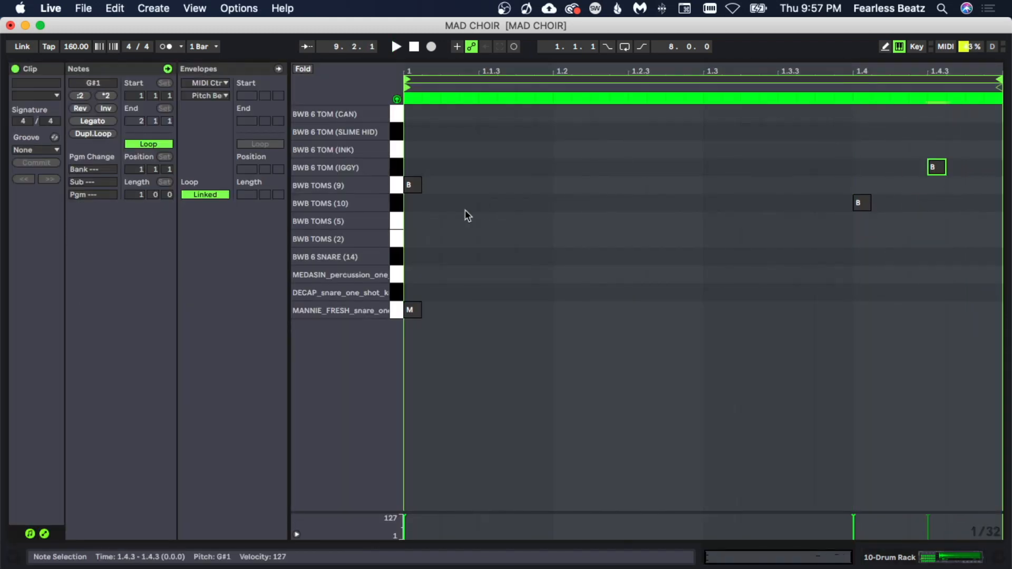
# - Place a roll of four consecutive MANNIE_FRESH snare notes starting at 1.3 in the fill clip
pyautogui.press('space')
pyautogui.click(397, 274)
pyautogui.press('space')
pyautogui.click(643, 312)
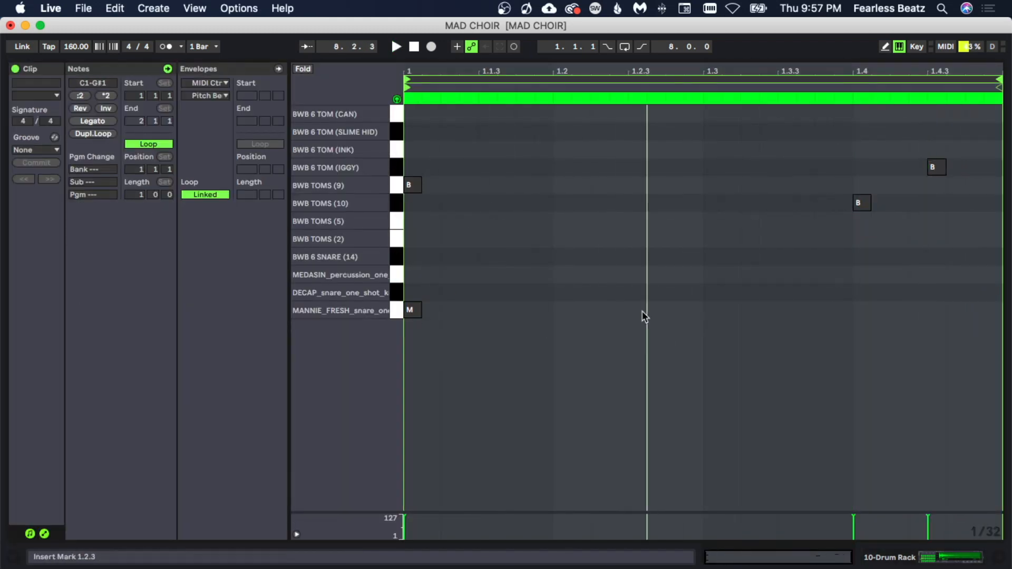
pyautogui.doubleClick(641, 311)
pyautogui.press('super+d')
pyautogui.press('super+d')
pyautogui.press('super+d')
pyautogui.press('super+d')
pyautogui.moveTo(754, 327)
pyautogui.mouseDown()
pyautogui.moveTo(638, 297)
pyautogui.moveTo(712, 310)
pyautogui.mouseUp()
# - Add a BWB 6 SNARE (14) note at 1.3 and a MEDASIN percussion note at 1.2
pyautogui.click(397, 275)
pyautogui.doubleClick(711, 257)
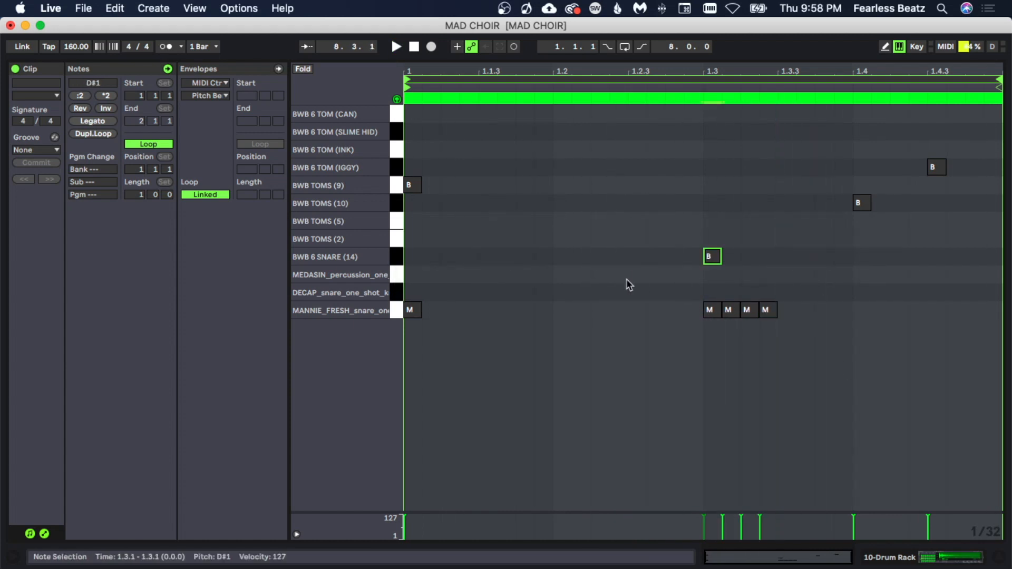
pyautogui.doubleClick(561, 275)
# - Turn the BWB TOMS (10) note at 1.4 into three triplet notes and extend the last BWB 6 TOM (IGGY) note to the clip's end
pyautogui.press('super+3')
pyautogui.moveTo(870, 203); pyautogui.dragTo(878, 202)
pyautogui.press('super+d')
pyautogui.press('super+d')
pyautogui.moveTo(945, 167); pyautogui.dragTo(1001, 167)
pyautogui.press('super+d')
pyautogui.press('space')
# - Try to shift the four-note MANNIE_FRESH snare roll from 1.3 to 1.3.3
pyautogui.moveTo(785, 329); pyautogui.dragTo(700, 297)
pyautogui.moveTo(712, 311); pyautogui.dragTo(789, 316)
pyautogui.press('super+z')
# - Move the BWB 6 SNARE (14) note to 1.2.3 and add MANNIE_FRESH snare notes at 1.2 and 1.4
pyautogui.moveTo(712, 256); pyautogui.dragTo(637, 257)
pyautogui.doubleClick(561, 310)
pyautogui.doubleClick(861, 310)
pyautogui.press('space')
# - Layer BWB TOMS (2) and BWB 6 TOM (INK) notes at 1.1.3
pyautogui.click(400, 239)
pyautogui.doubleClick(487, 239)
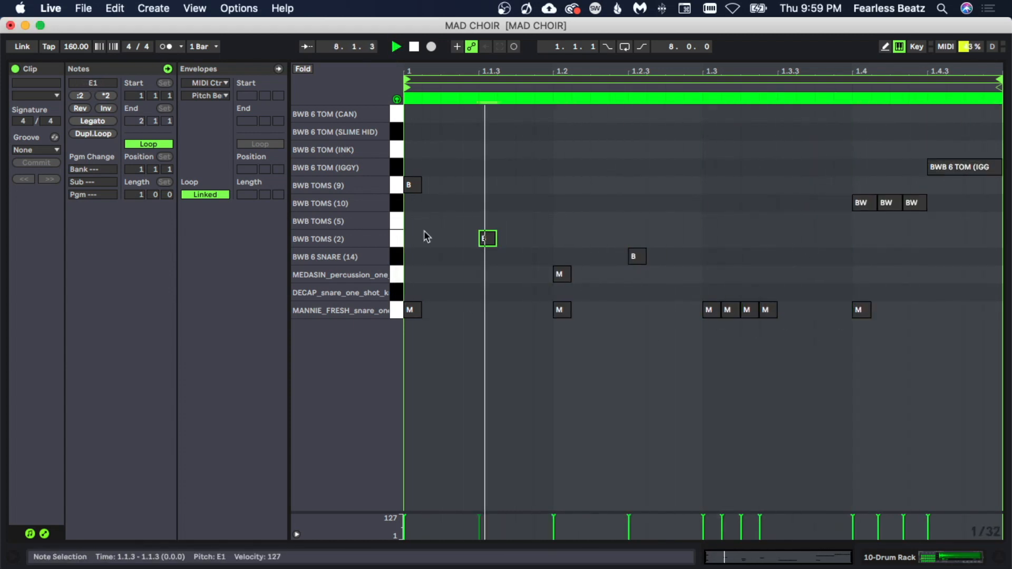
pyautogui.doubleClick(487, 150)
pyautogui.press('space')
# - Add a BWB 6 TOM (IGGY) note at 1.3.3 and move the long final tom note to BWB 6 TOM (CAN)
pyautogui.doubleClick(805, 223)
pyautogui.moveTo(805, 223); pyautogui.dragTo(786, 169)
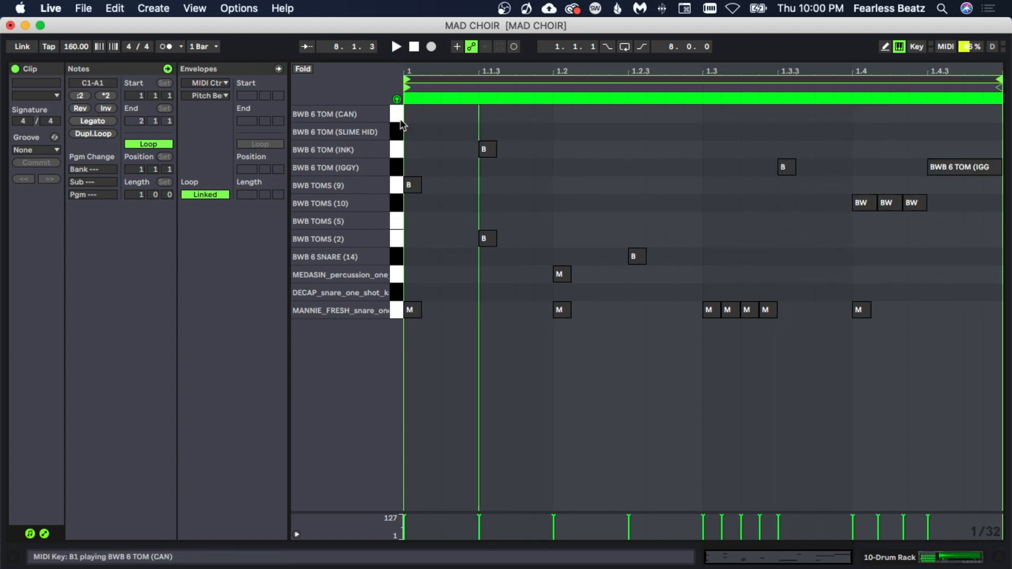
pyautogui.moveTo(964, 167); pyautogui.dragTo(965, 114)
# - Remove the last three notes of the snare roll at 1.3 and add a BWB TOMS (10) note from 1.3 to 1.3.3
pyautogui.doubleClick(765, 310)
pyautogui.doubleClick(746, 310)
pyautogui.doubleClick(727, 310)
pyautogui.doubleClick(713, 203)
pyautogui.moveTo(724, 200); pyautogui.dragTo(777, 201)
# - Switch the note grid to 1/32 triplets and paste the three BWB TOMS (10) triplet notes around 1.2.3
pyautogui.rightClick(568, 194)
pyautogui.click(599, 453)
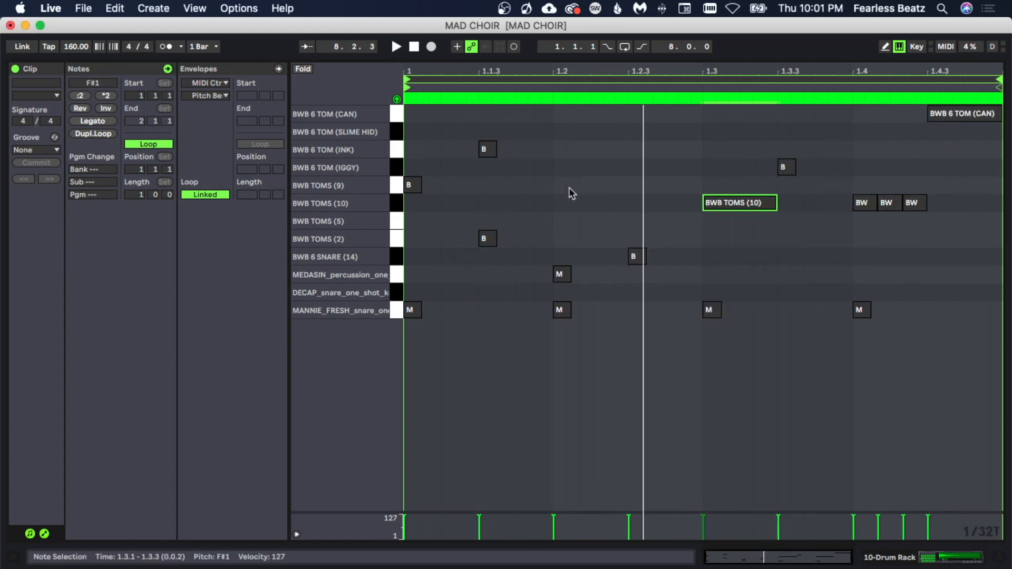
pyautogui.press('super+v')
pyautogui.press('space')
# - Delete the BWB TOMS (10) triplets and the snare note at 1.4, and move the long BWB 6 TOM (CAN) note to 1.4
pyautogui.doubleClick(889, 203)
pyautogui.doubleClick(913, 203)
pyautogui.moveTo(843, 190); pyautogui.dragTo(867, 350)
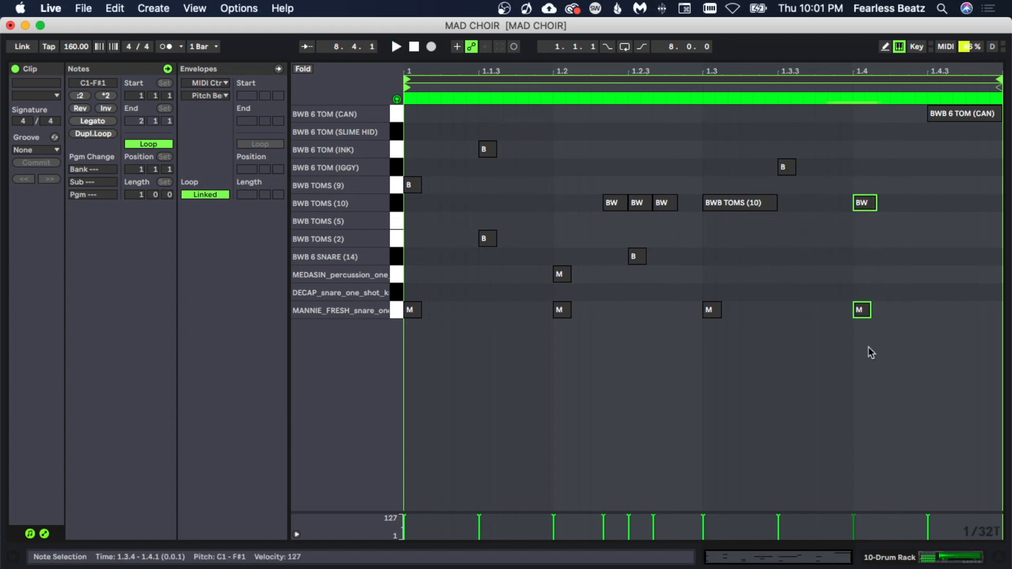
pyautogui.press('Delete')
pyautogui.moveTo(964, 114); pyautogui.dragTo(891, 114)
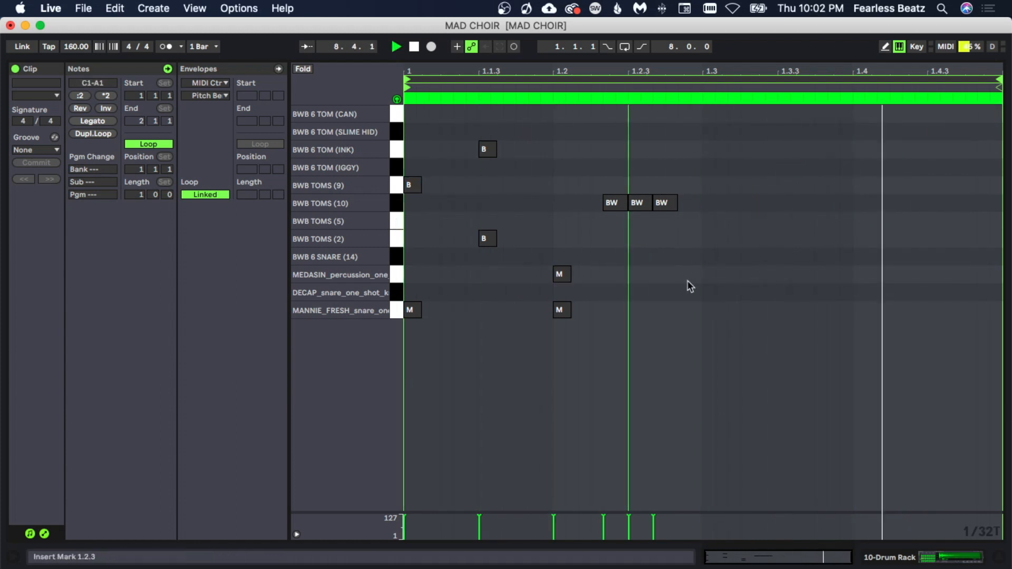
# - Spread the fill across the bar so the BWB TOMS (10) triplets start at 1.4, and add a BWB TOMS (5) note at 1.1.3
pyautogui.moveTo(607, 205); pyautogui.dragTo(862, 203)
pyautogui.doubleClick(481, 221)
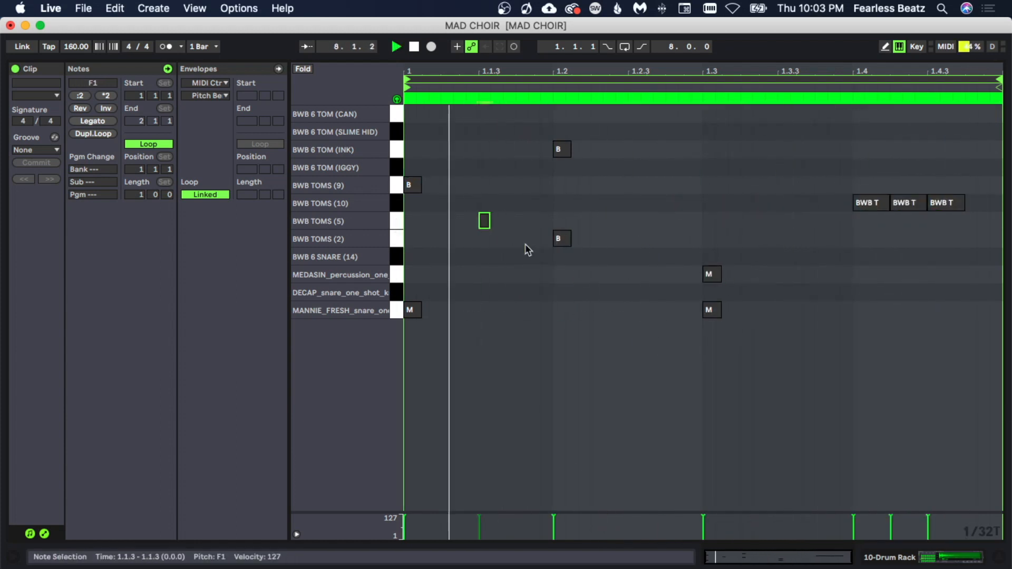
pyautogui.press('super+v')
pyautogui.press('Up')
pyautogui.press('Up')
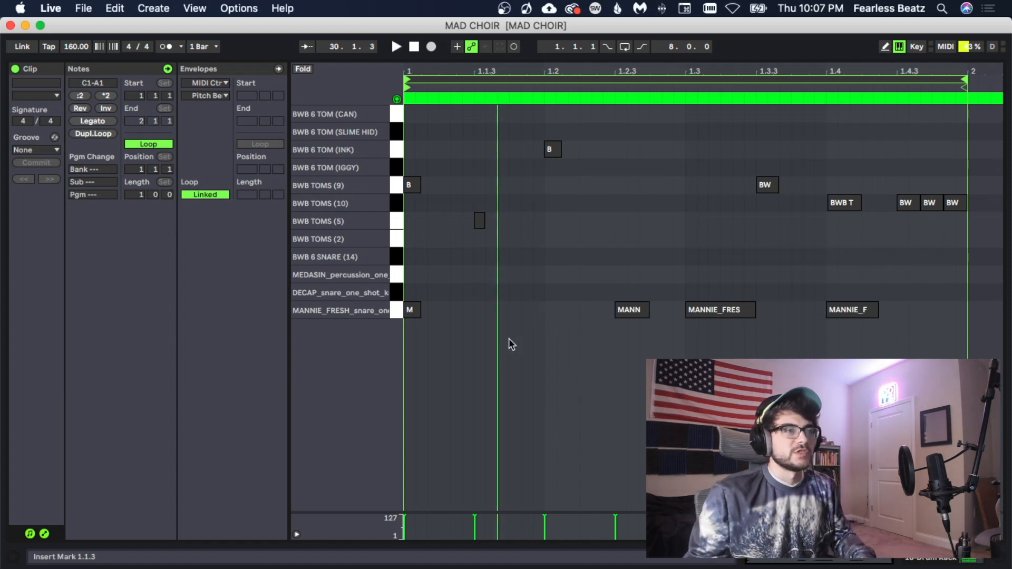
# - Play the drum fill from its start and lower the volume of the BWB 6 TOM (INK) sample
pyautogui.press('space')
pyautogui.click(404, 345)
pyautogui.press('space')
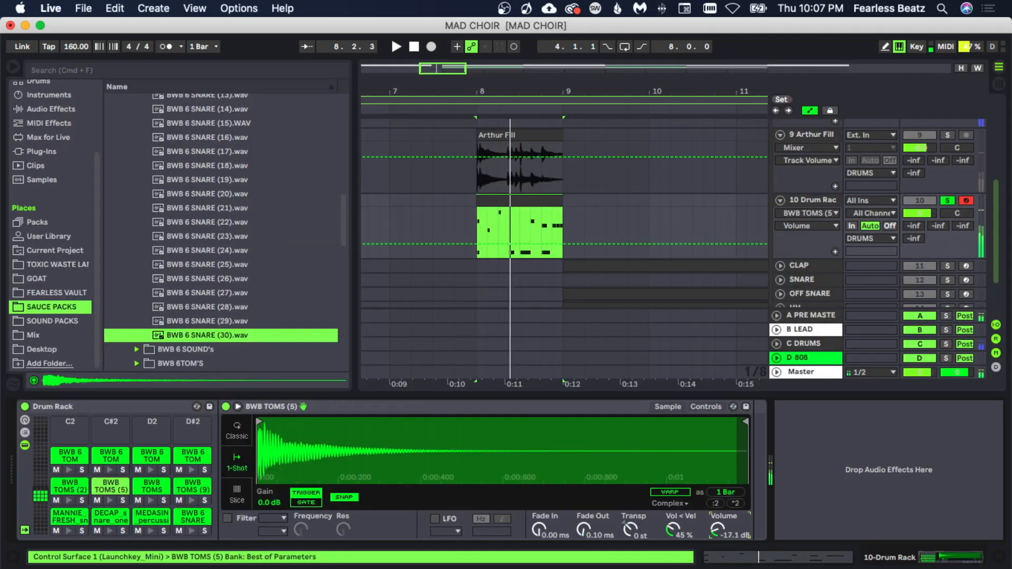
pyautogui.press('space')
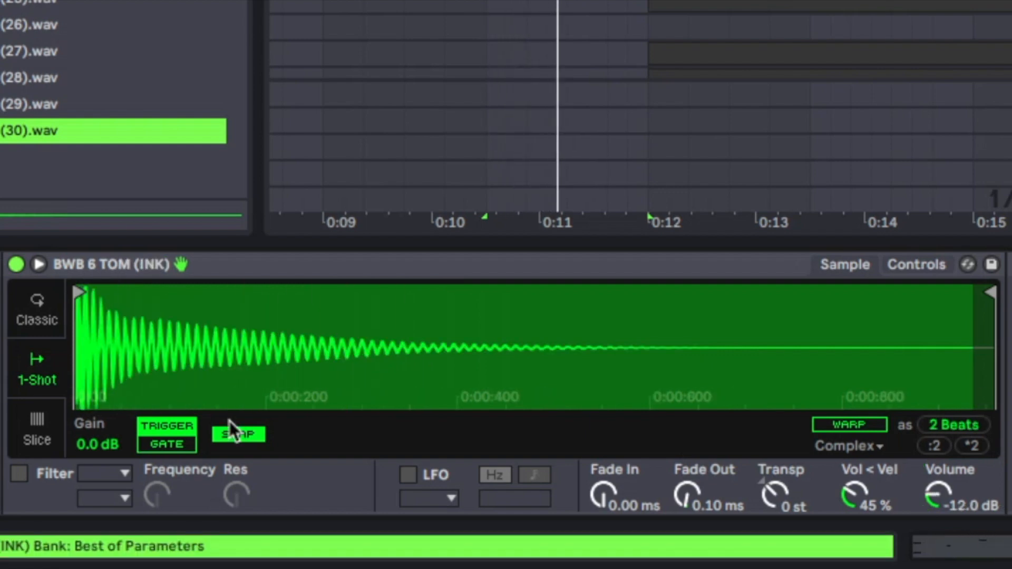
pyautogui.moveTo(937, 497); pyautogui.dragTo(938, 503)
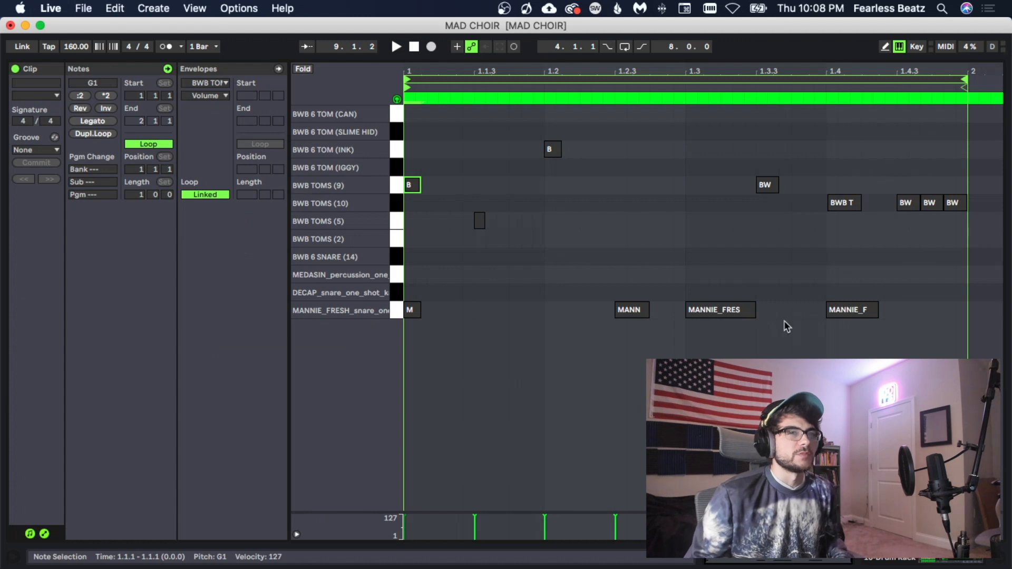
pyautogui.click(906, 240)
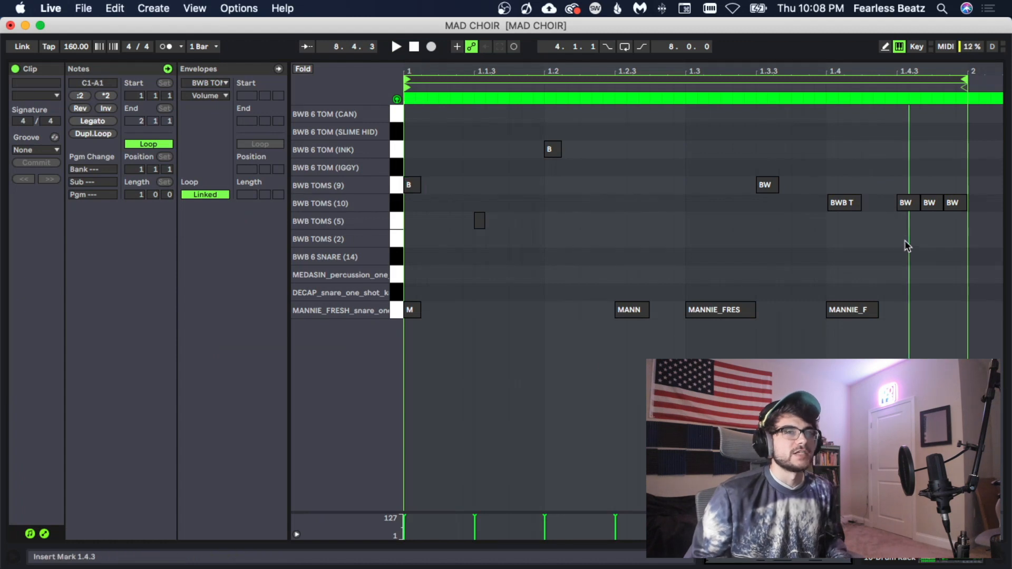
pyautogui.moveTo(896, 180); pyautogui.dragTo(992, 252)
pyautogui.click(934, 250)
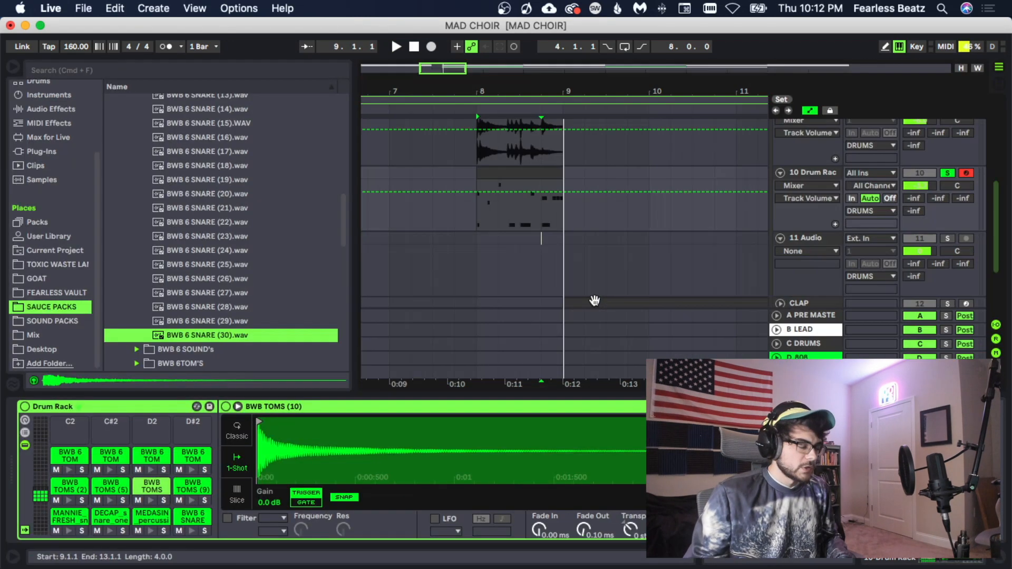
# - Set the 11 Audio track's input to 10-Drum Rack and arm the track for recording
pyautogui.click(540, 238)
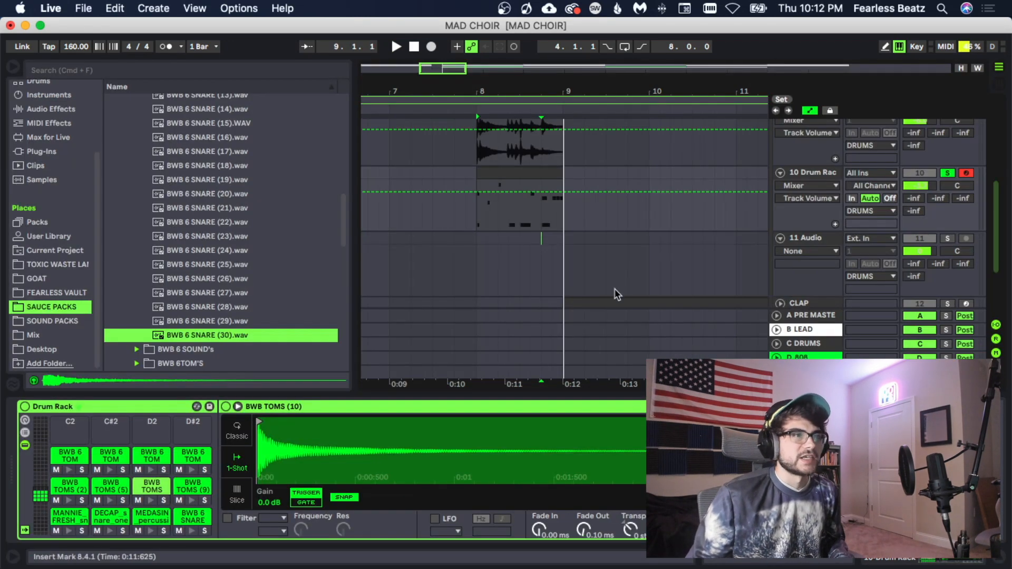
pyautogui.click(803, 237)
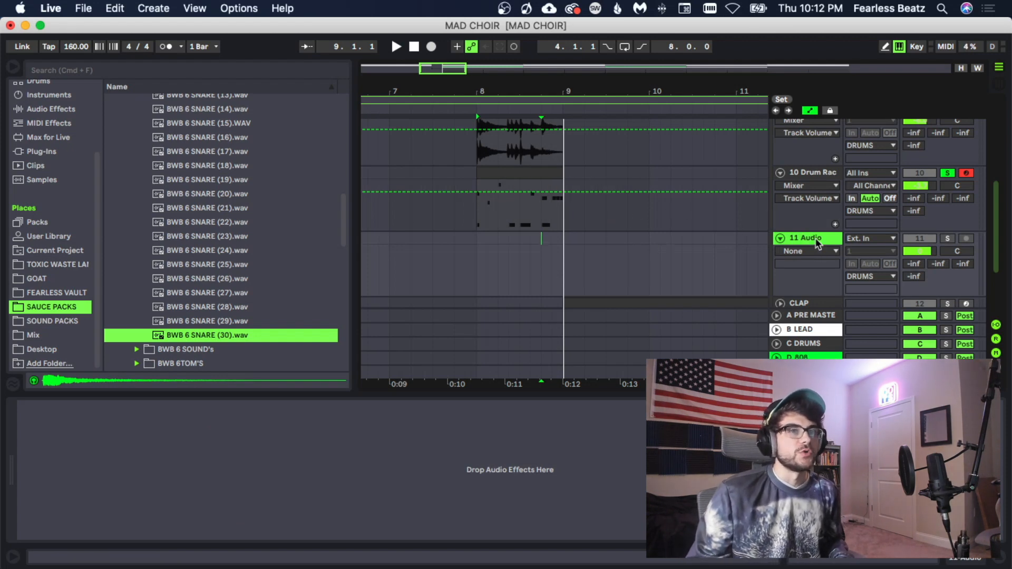
pyautogui.click(872, 240)
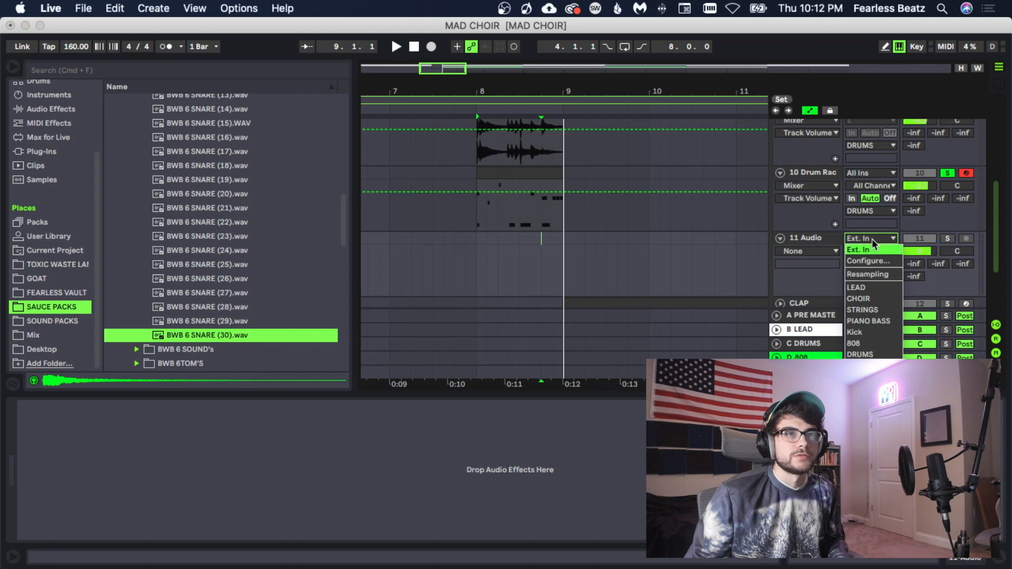
pyautogui.click(872, 376)
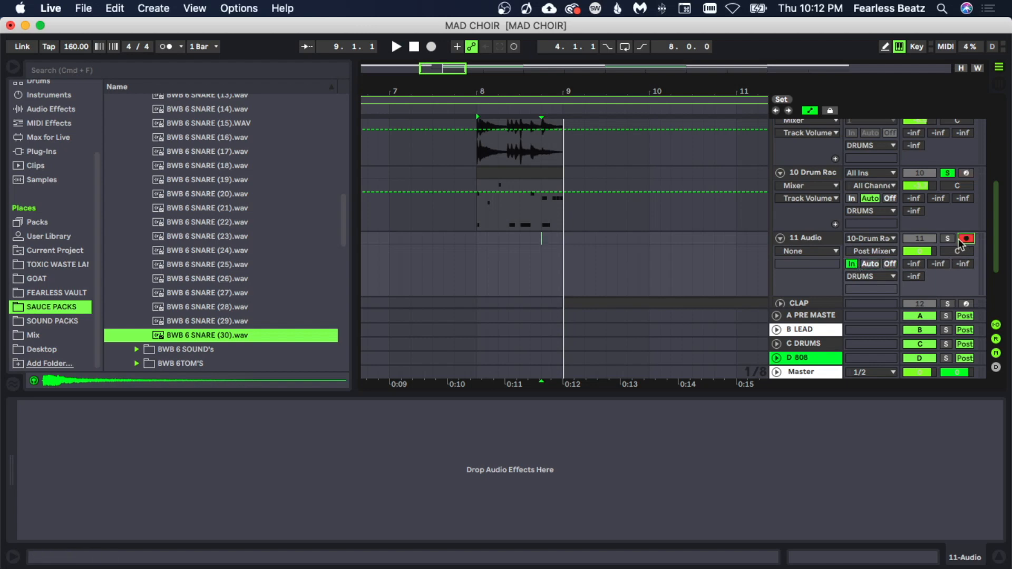
# - Record the Drum Rack fill onto the 11 Audio track from 8.1.1, then set that track's input to No Input
pyautogui.click(473, 243)
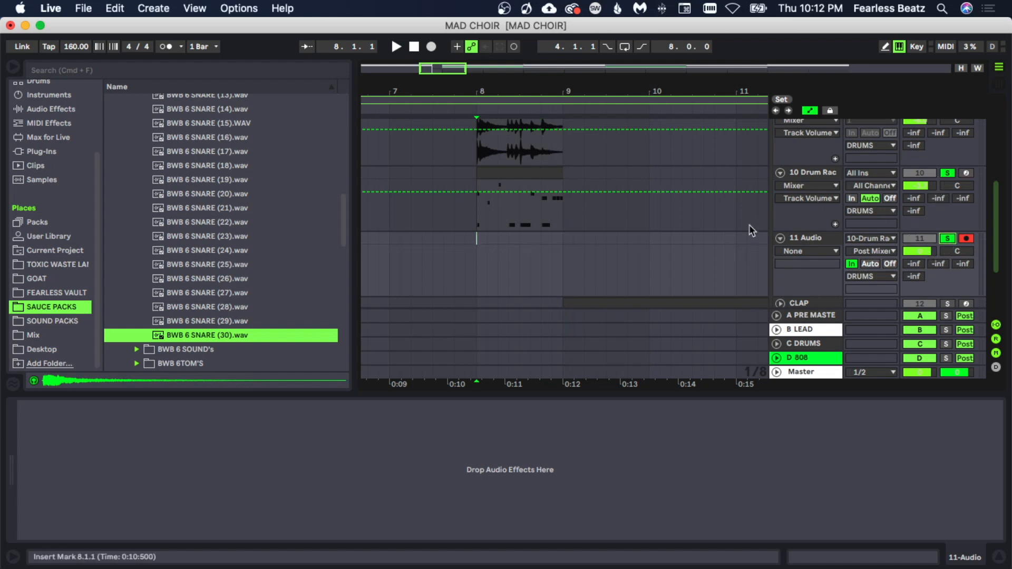
pyautogui.click(430, 47)
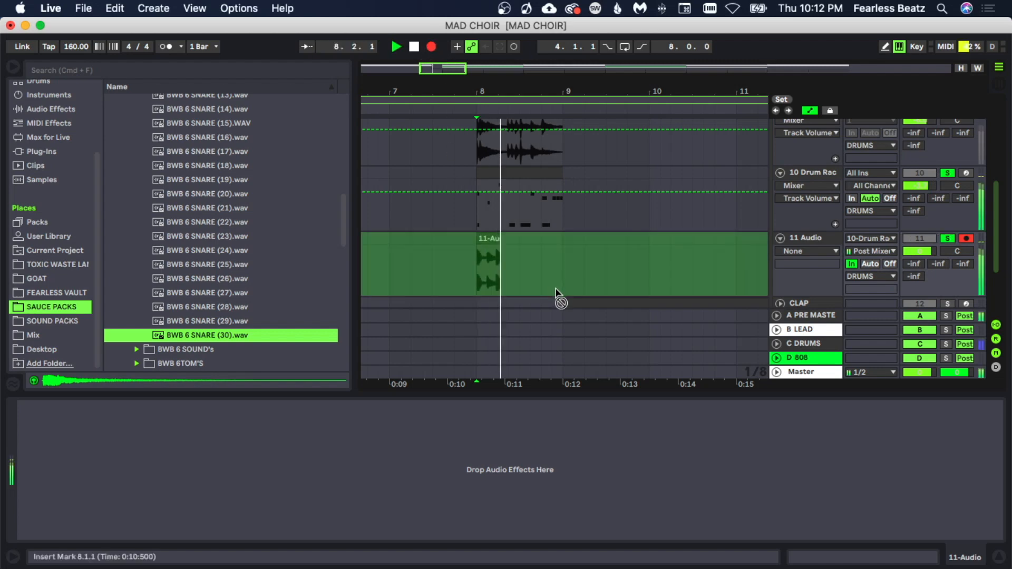
pyautogui.press('space')
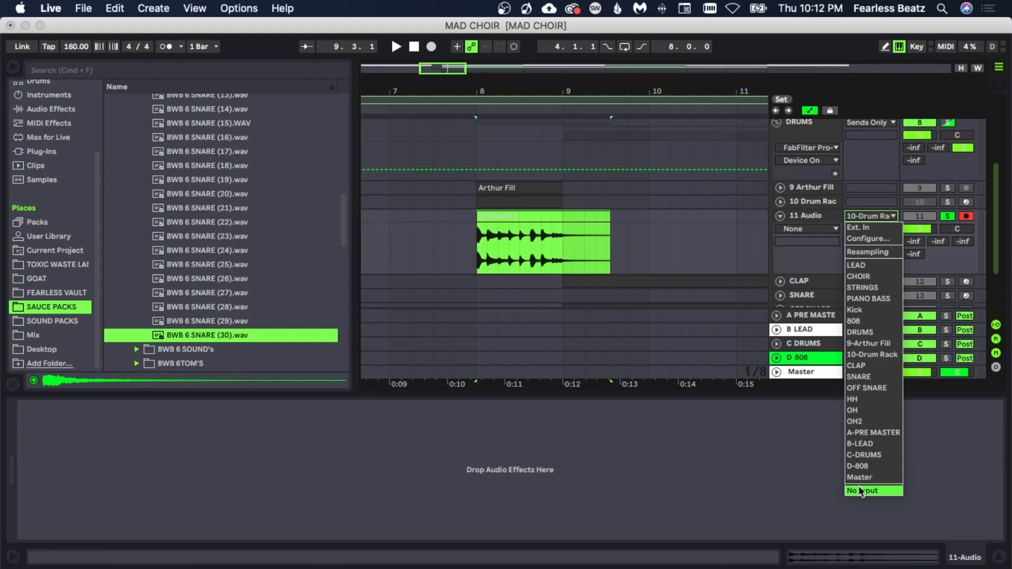
pyautogui.click(859, 487)
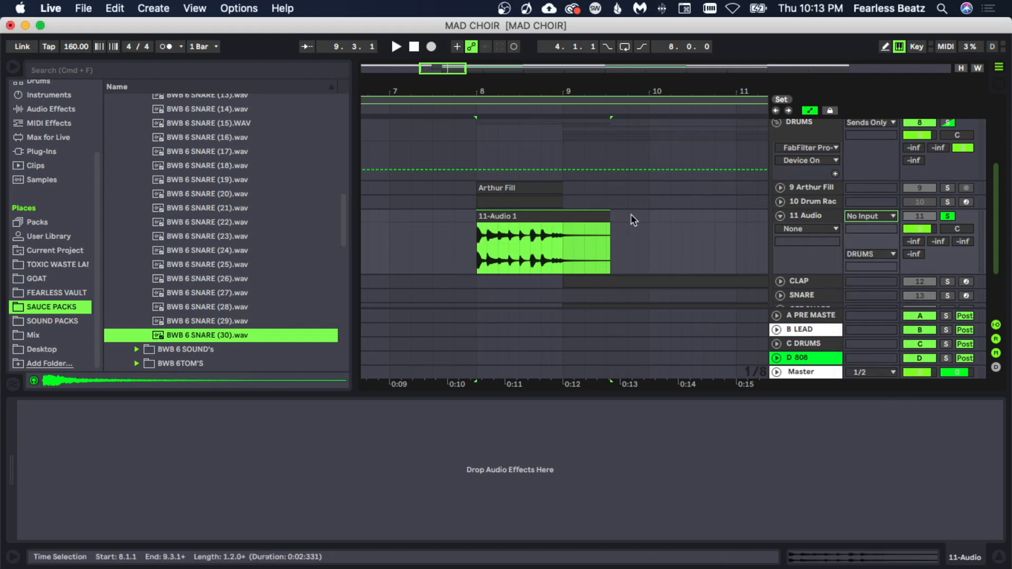
# - Play back the recorded audio fill on the 11 Audio track and save the project
pyautogui.press('space')
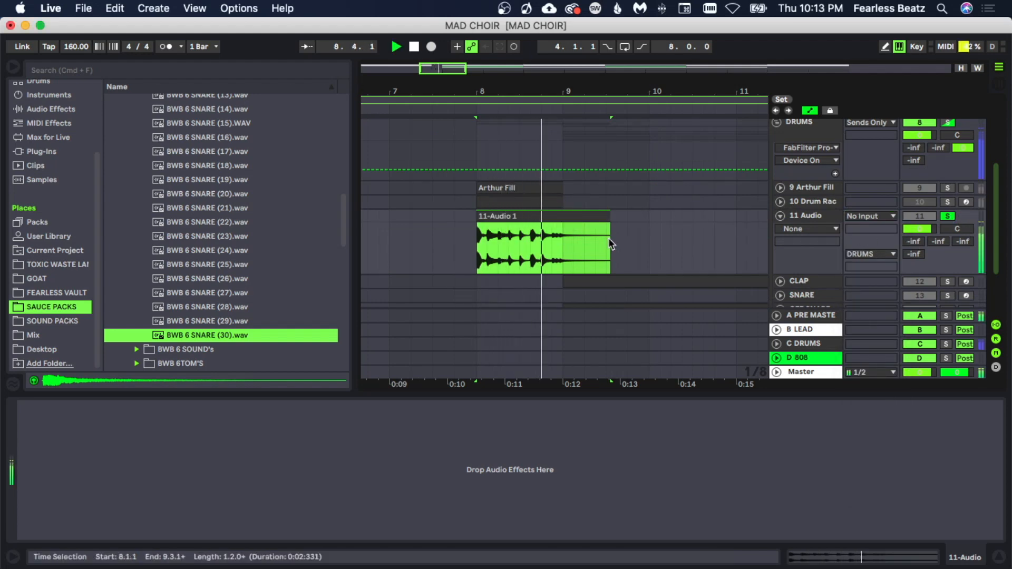
pyautogui.press('space')
pyautogui.press('space')
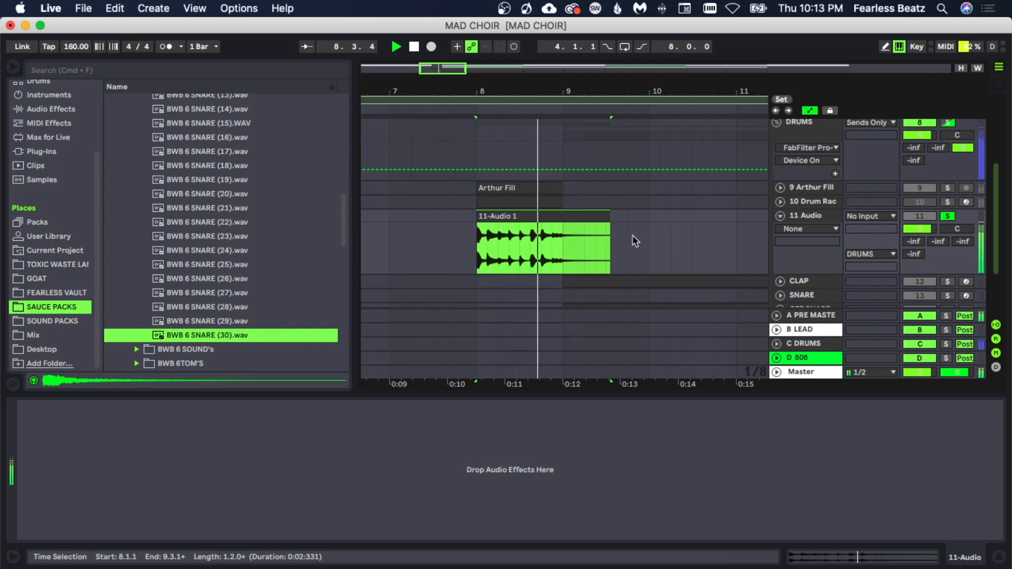
pyautogui.press('space')
pyautogui.press('super+s')
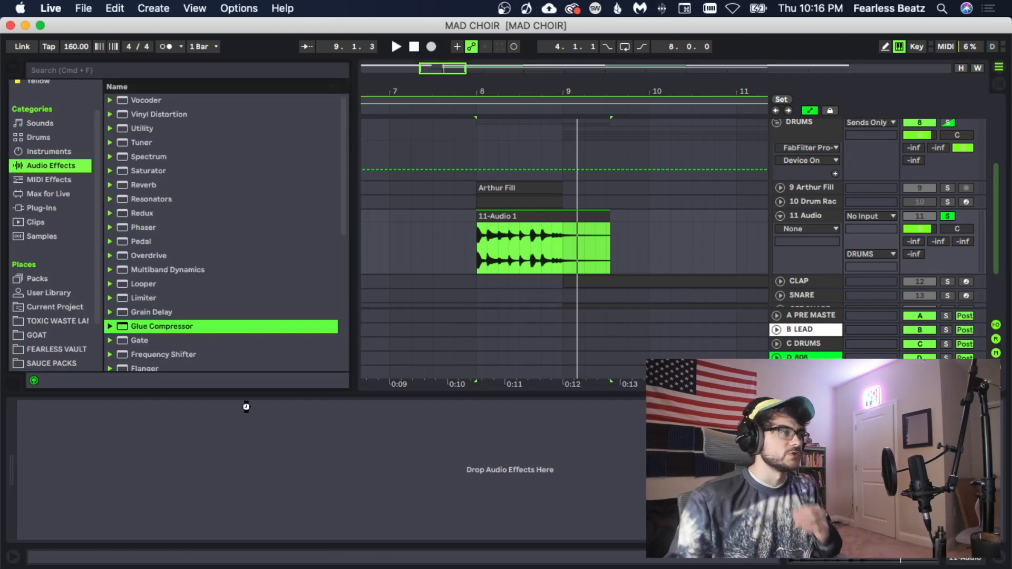
# - Add a Glue Compressor to the recorded fill's track, enable Soft clipping and set the threshold to -11.1 dB
pyautogui.moveTo(246, 406); pyautogui.dragTo(244, 403)
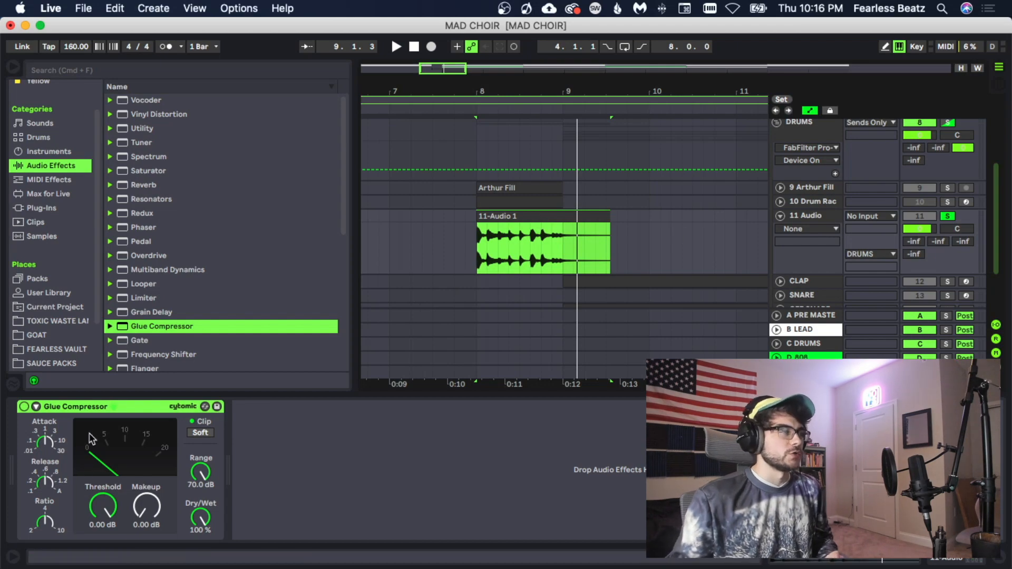
pyautogui.moveTo(103, 506); pyautogui.dragTo(103, 537)
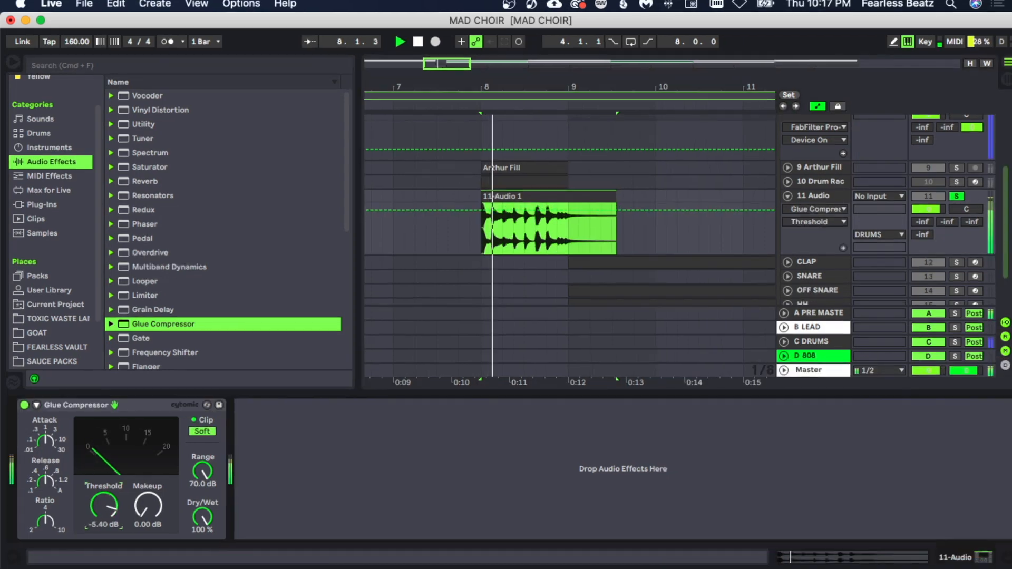
pyautogui.moveTo(180, 458); pyautogui.dragTo(181, 443)
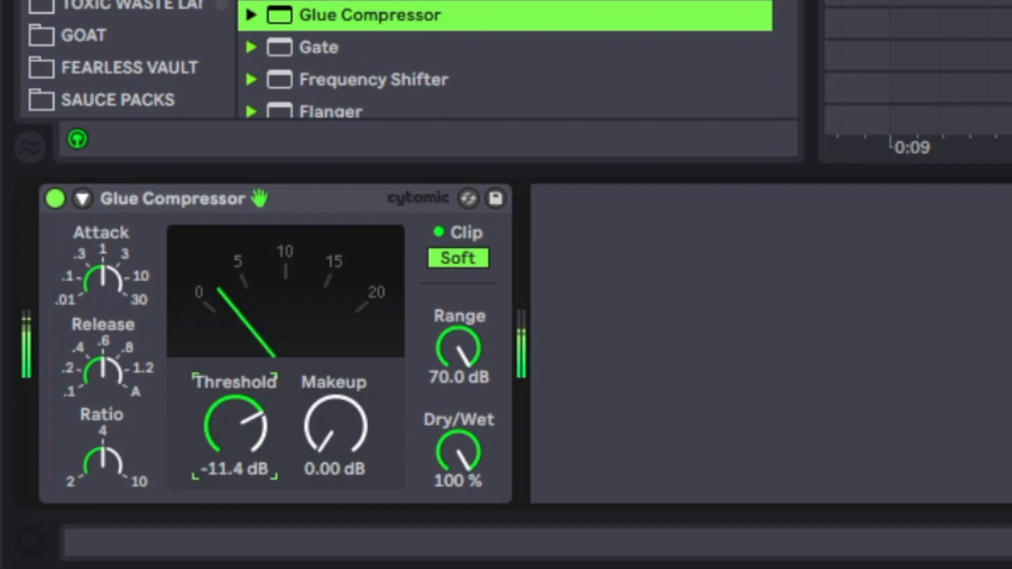
pyautogui.moveTo(236, 426)
pyautogui.mouseDown()
pyautogui.moveTo(236, 415)
pyautogui.moveTo(236, 437)
pyautogui.moveTo(236, 427)
pyautogui.mouseUp()
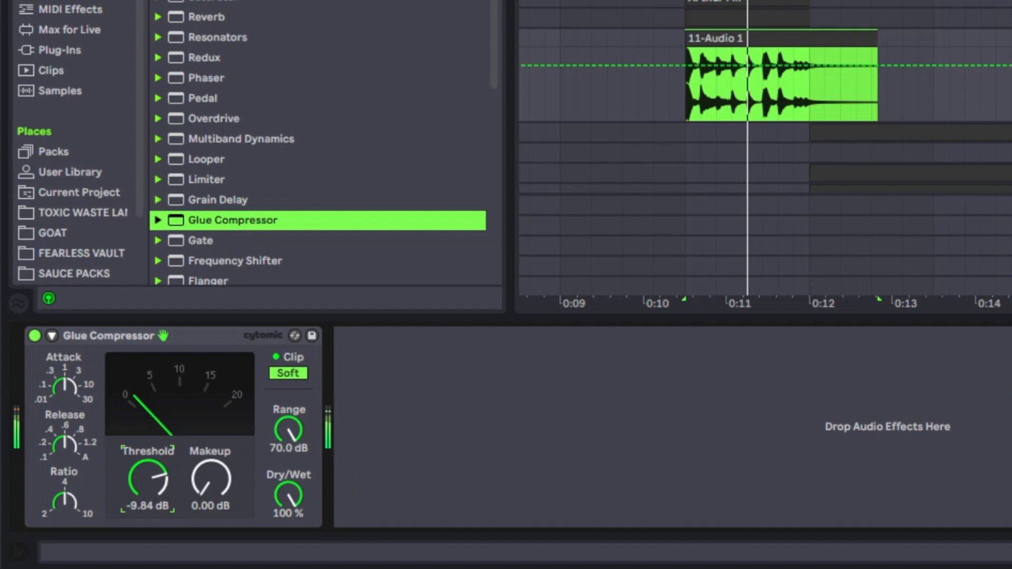
pyautogui.moveTo(148, 476); pyautogui.dragTo(148, 480)
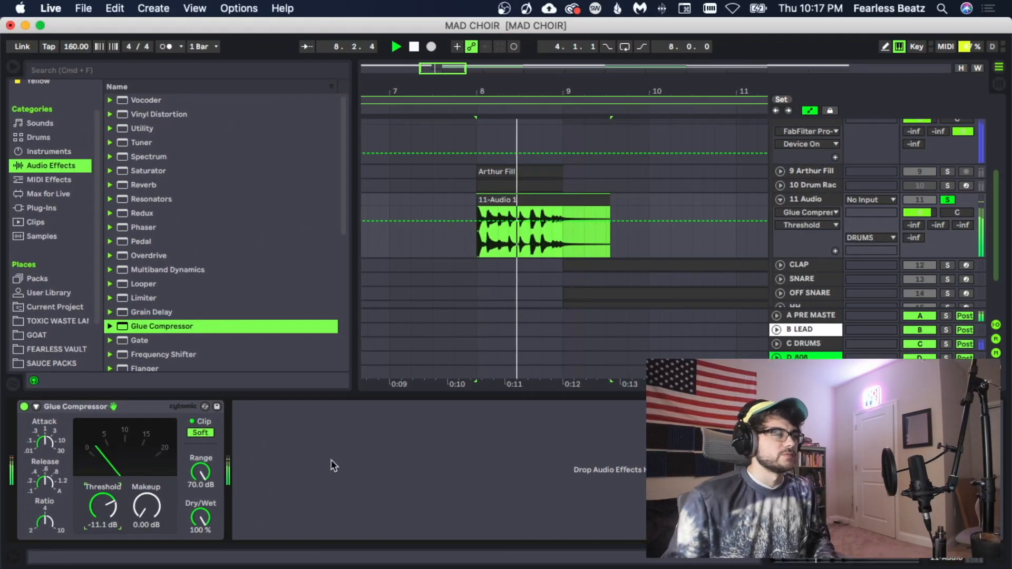
# - Compare the fill with the Glue Compressor off and on, and set its makeup gain to 2.54 dB
pyautogui.click(24, 407)
pyautogui.press('Tab')
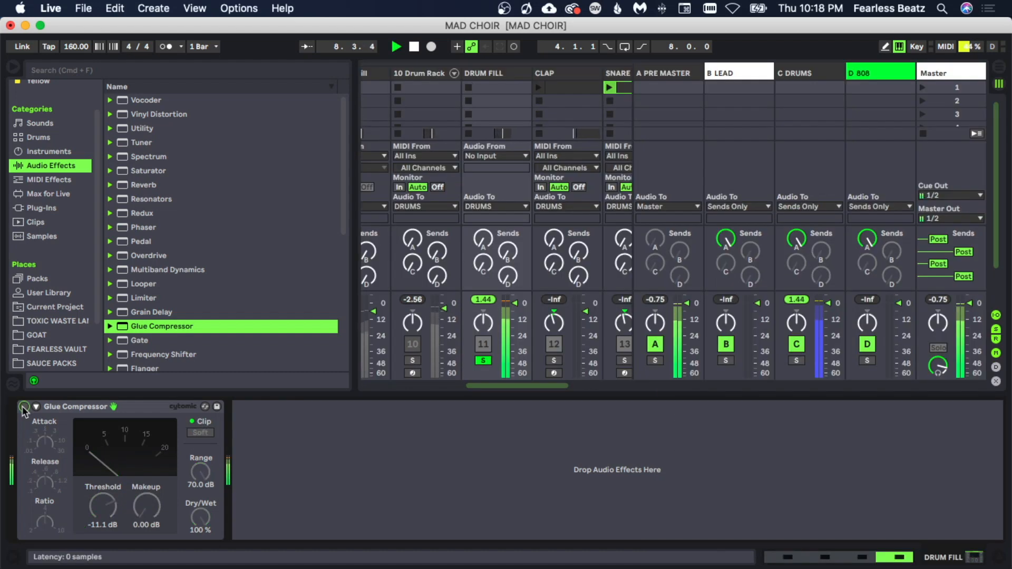
pyautogui.click(23, 406)
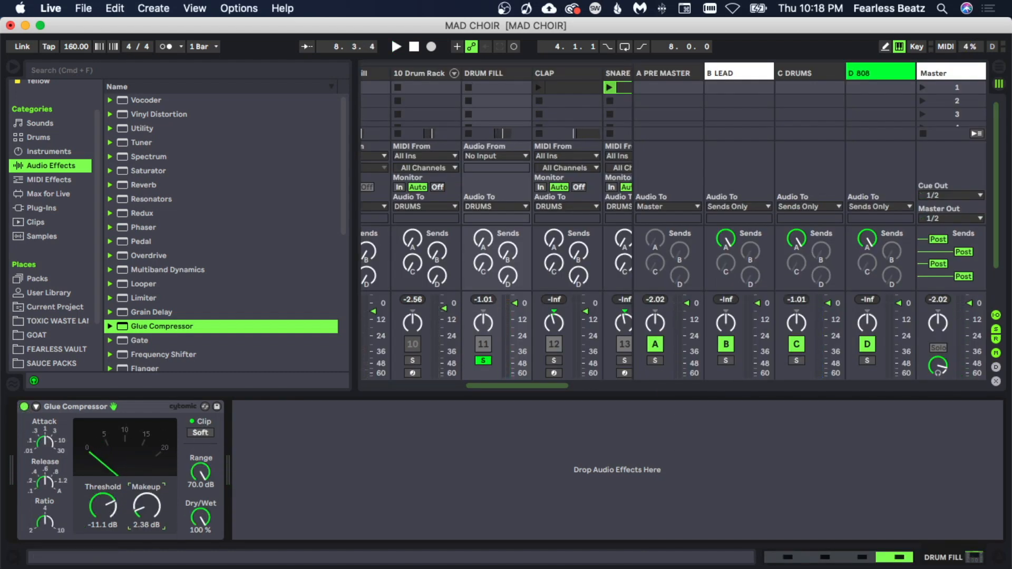
pyautogui.moveTo(146, 506); pyautogui.dragTo(146, 503)
# - Add the Soundtoys EffectRack plug-in to the DRUM FILL track, load Devil-Loc into it and adjust its Crush amount
pyautogui.click(41, 208)
pyautogui.scroll(5, 239, 238)
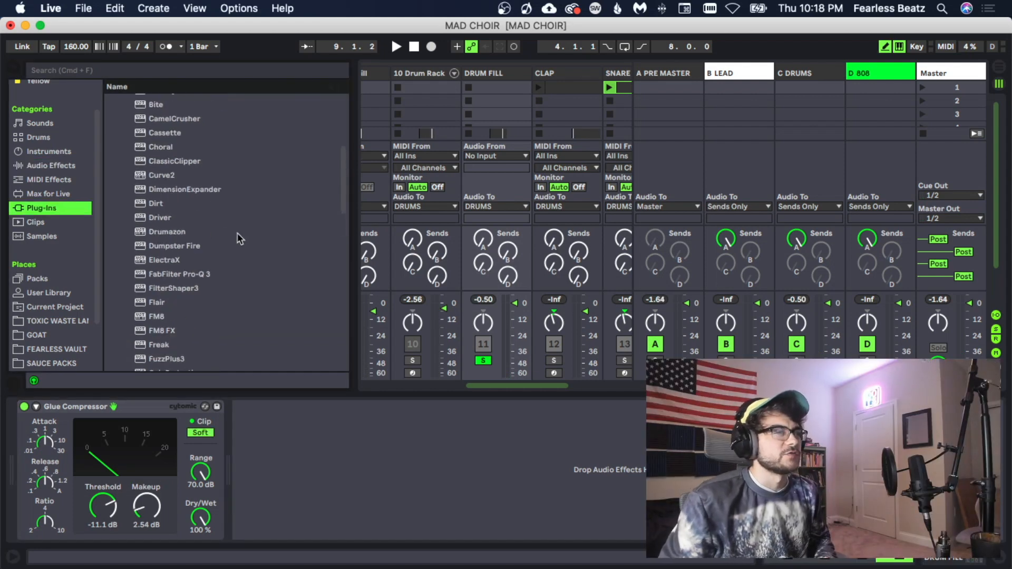
pyautogui.scroll(3, 240, 238)
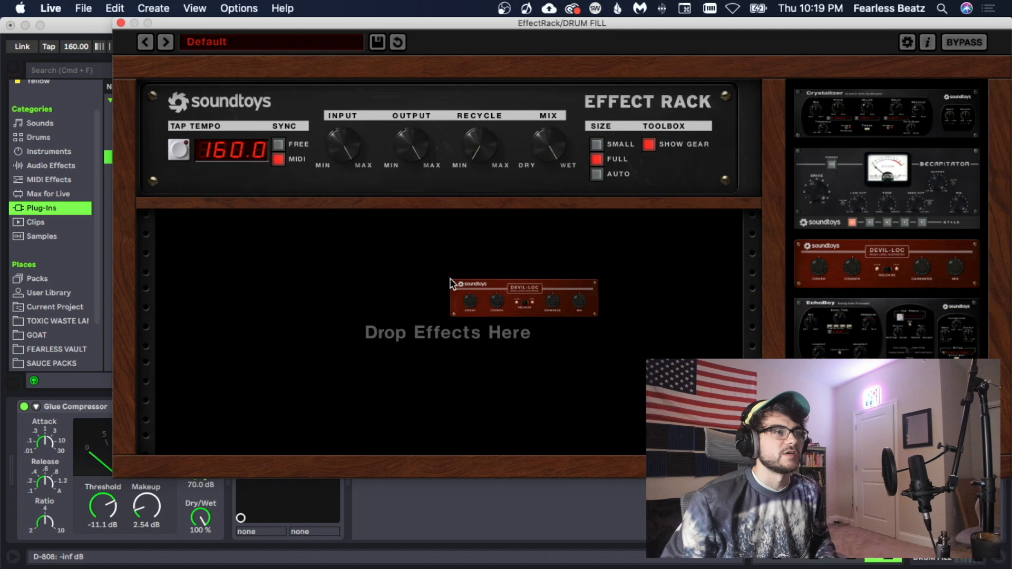
pyautogui.moveTo(451, 283); pyautogui.dragTo(450, 284)
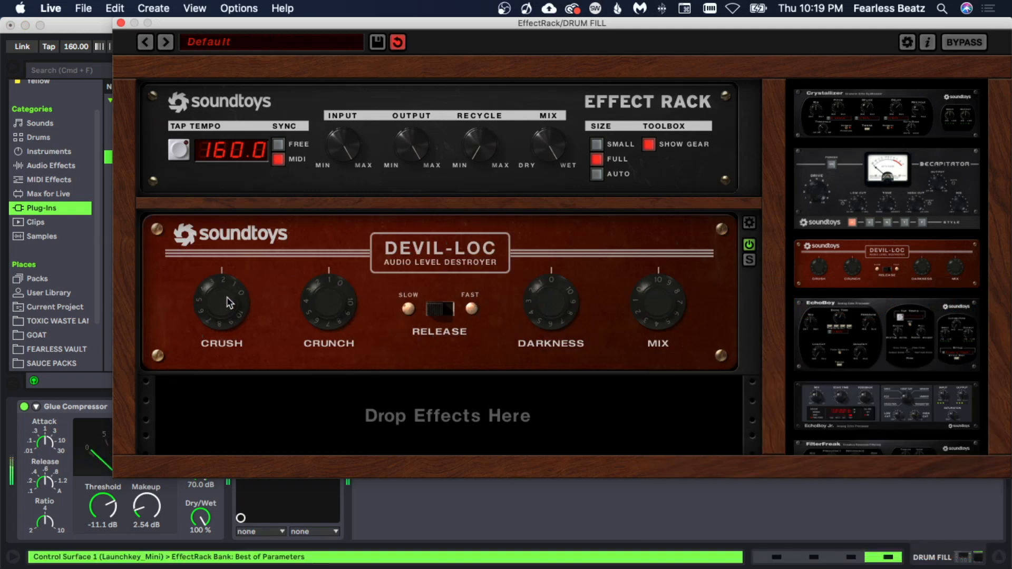
pyautogui.moveTo(228, 309); pyautogui.dragTo(230, 320)
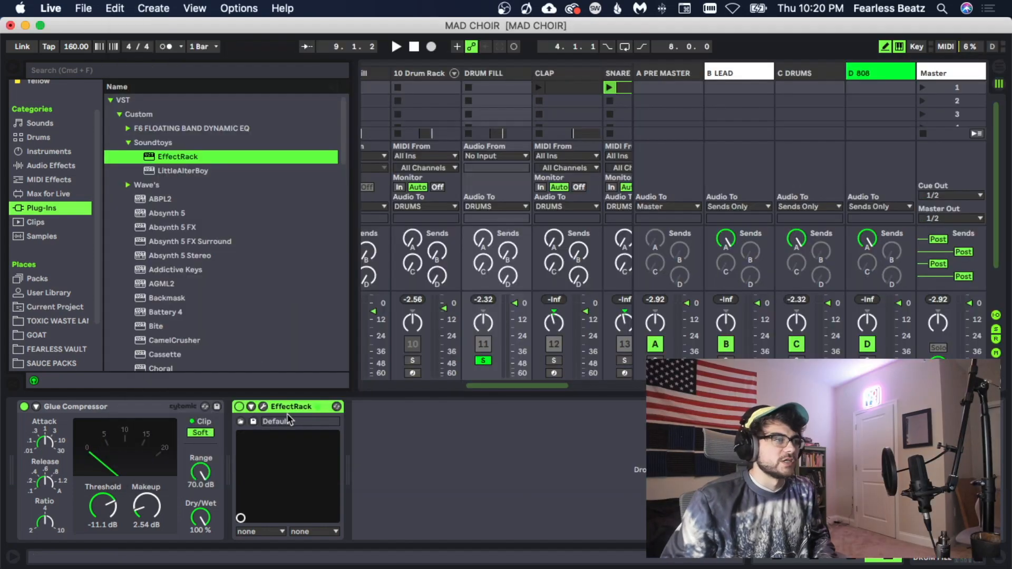
# - Move EffectRack ahead of the Glue Compressor on the DRUM FILL track and play the fill through the reordered chain
pyautogui.click(287, 413)
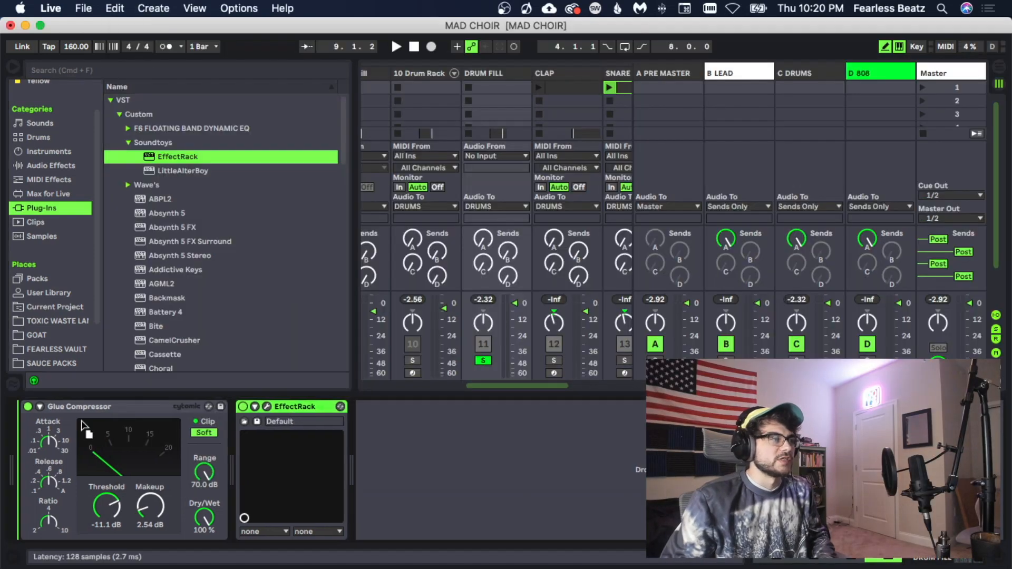
pyautogui.moveTo(81, 425); pyautogui.dragTo(85, 427)
pyautogui.press('space')
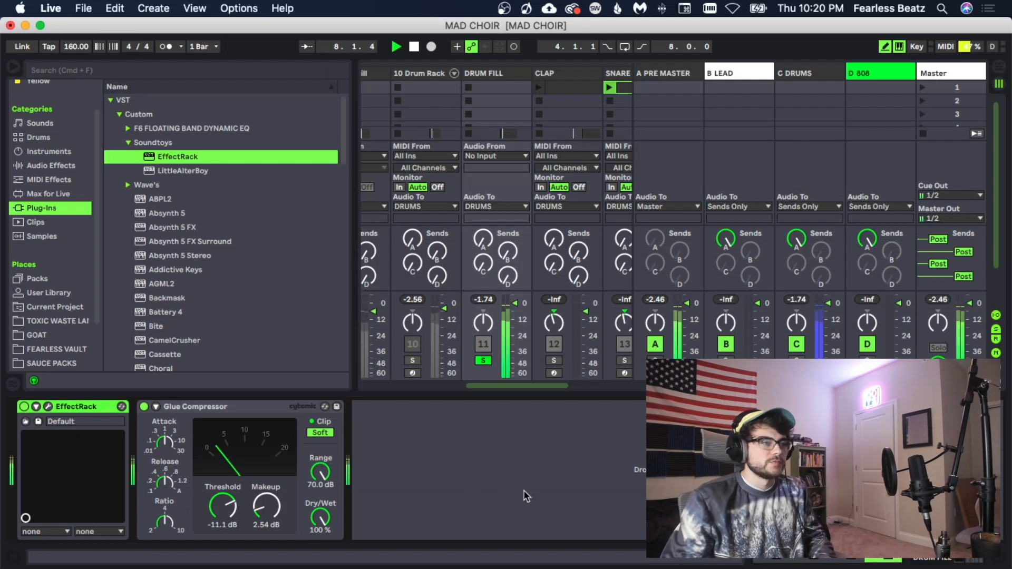
pyautogui.press('space')
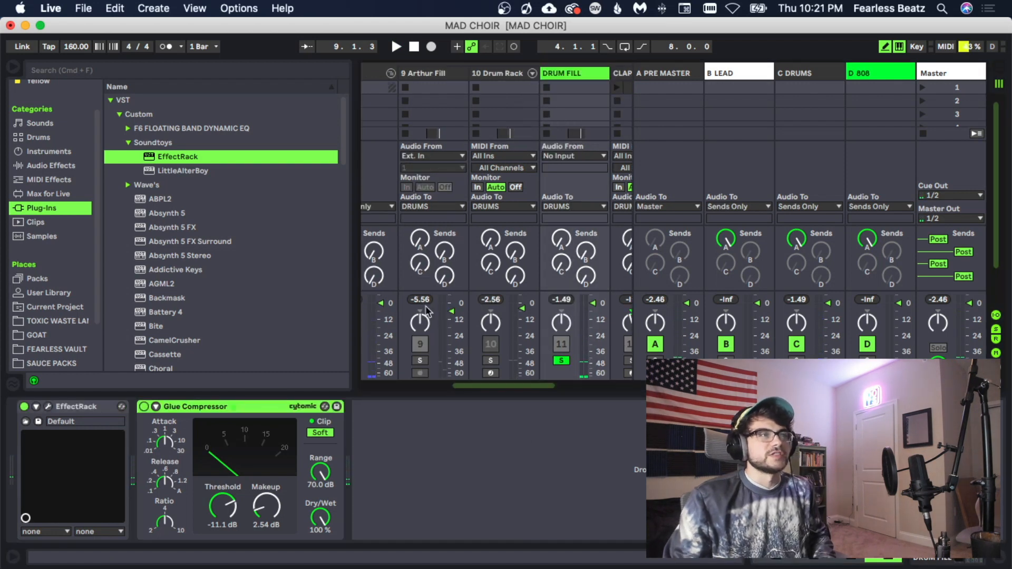
pyautogui.press('space')
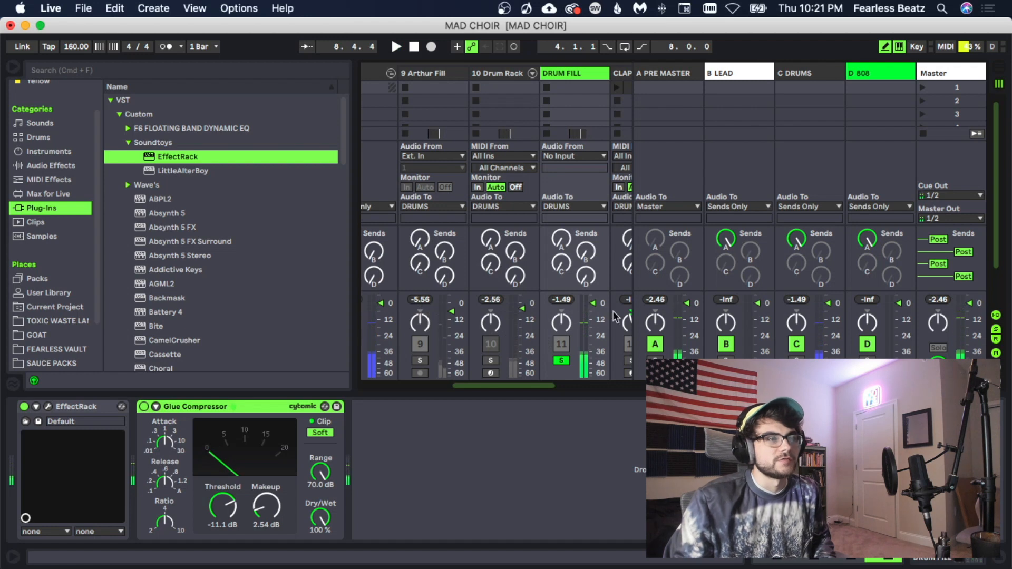
# - Play the full arrangement through the drum fill into the drop at bar 9 to check the fill in context
pyautogui.press('Tab')
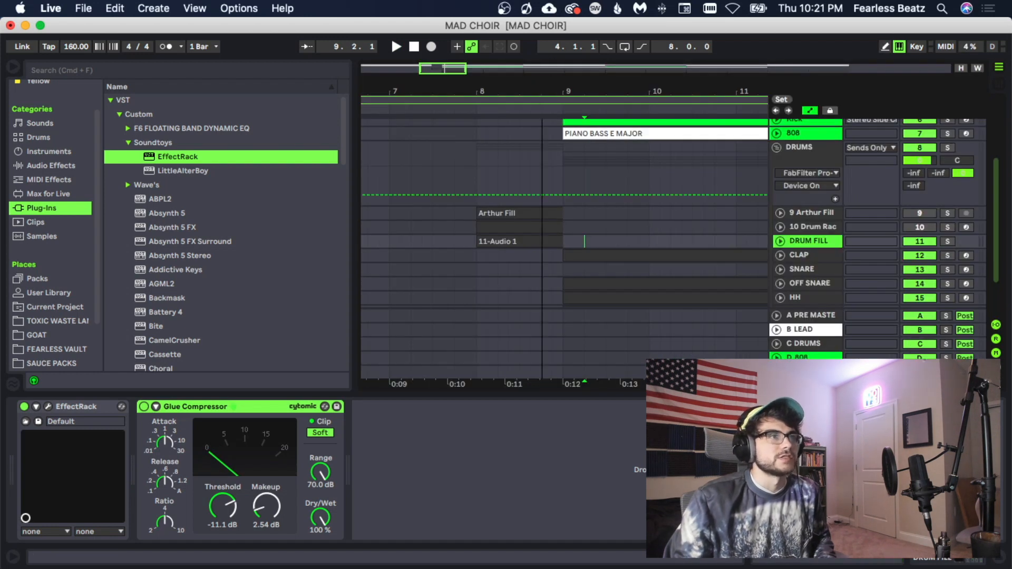
pyautogui.moveTo(564, 91); pyautogui.dragTo(443, 90)
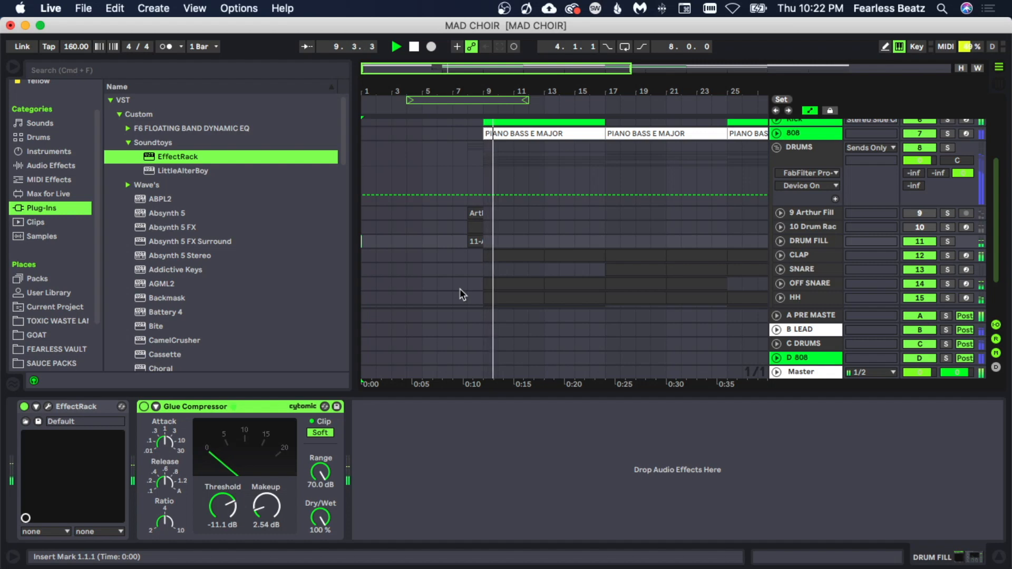
pyautogui.scroll(-2, 458, 289)
pyautogui.scroll(-1, 459, 290)
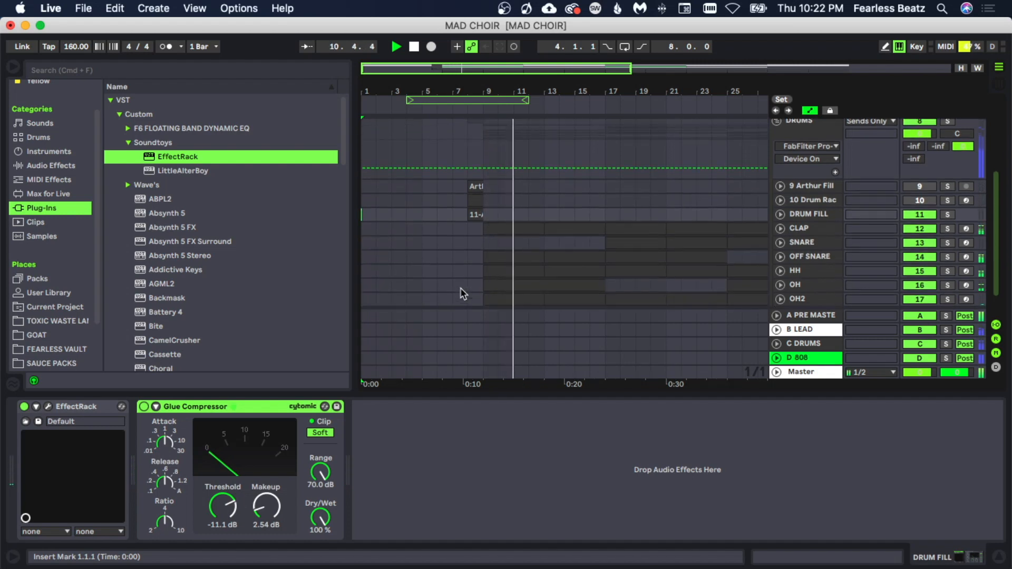
pyautogui.scroll(-2, 462, 293)
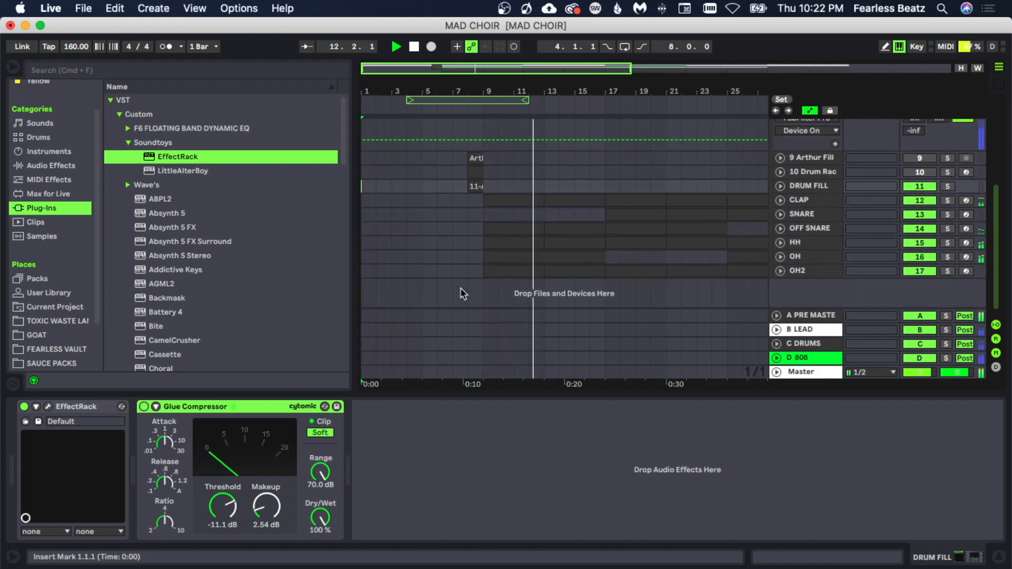
pyautogui.scroll(1, 462, 290)
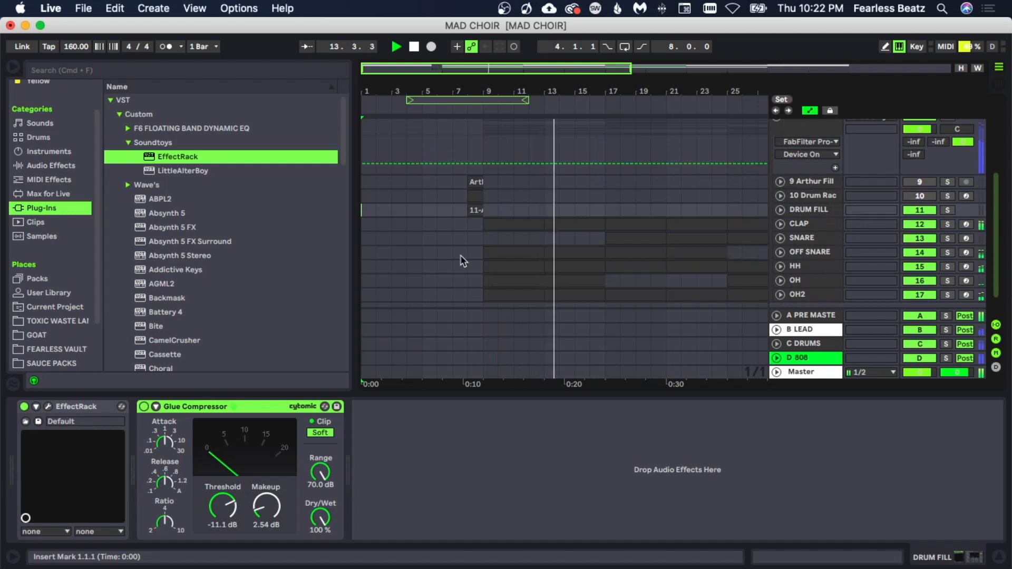
pyautogui.click(475, 209)
pyautogui.press('space')
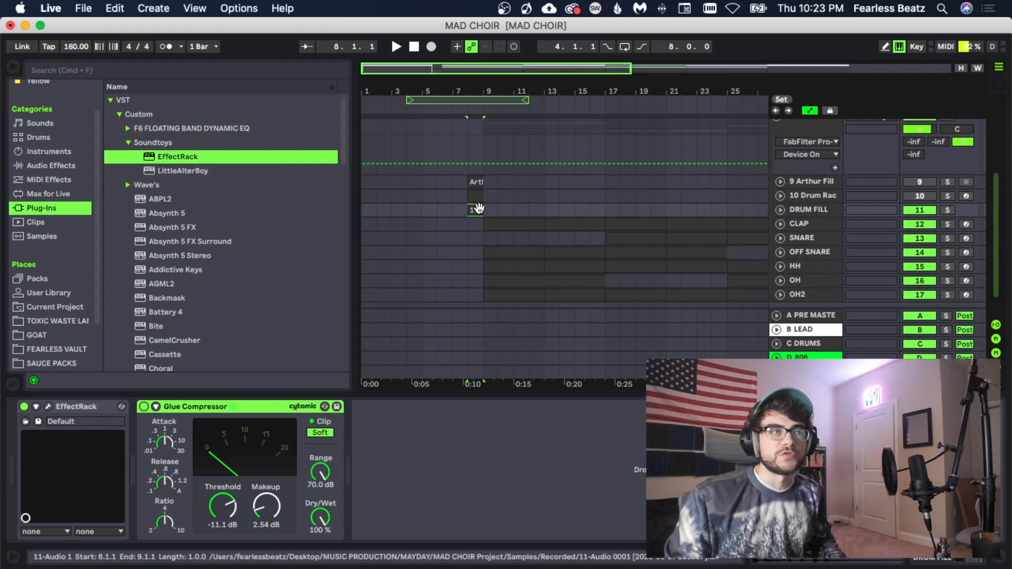